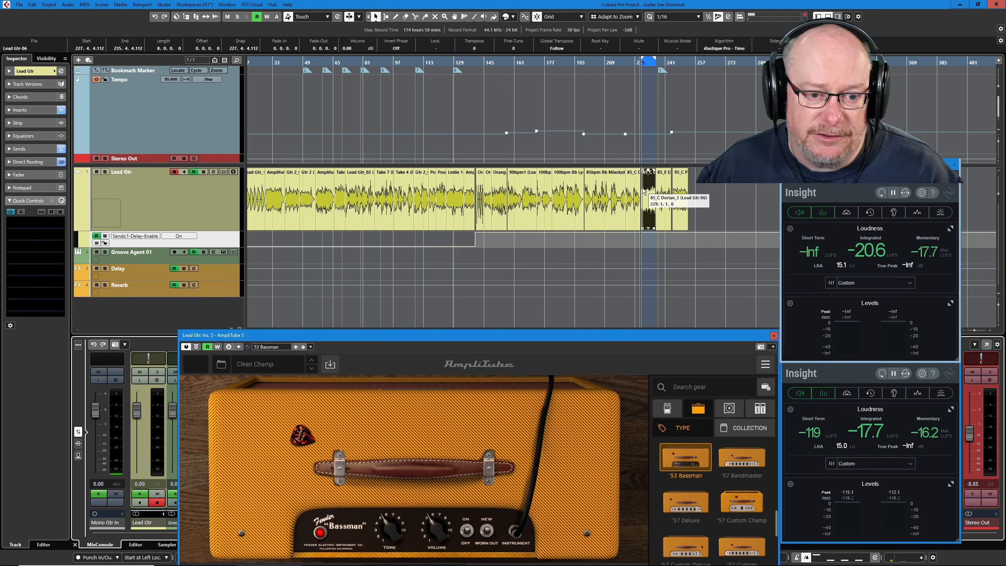
Audition the looped 85_C Dorian_3 clip through the '53 Bassman, and select the 85bpm Bb Mixolydian clip on the Lead Gtr track.
key("space")
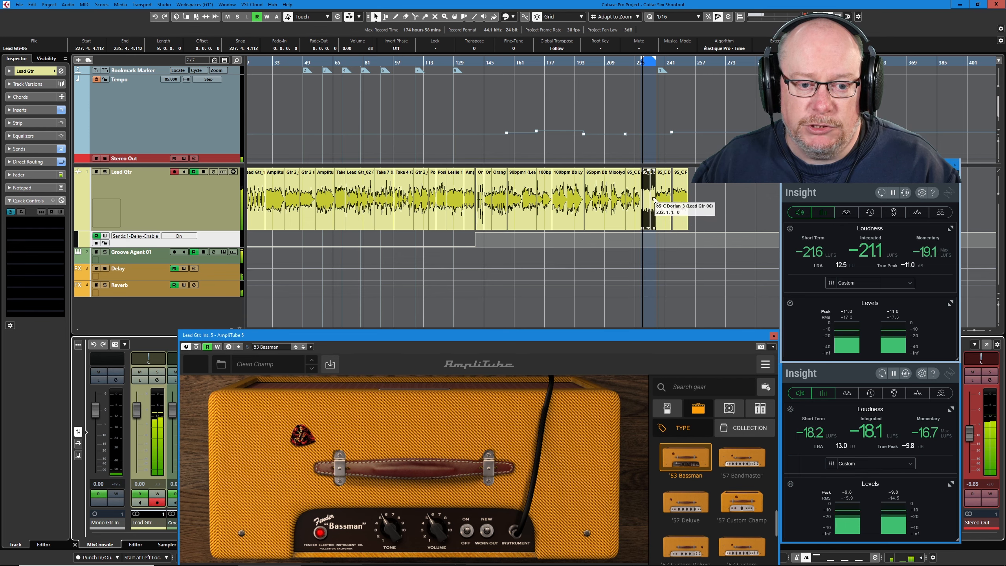
scroll(659, 193, "up", 8)
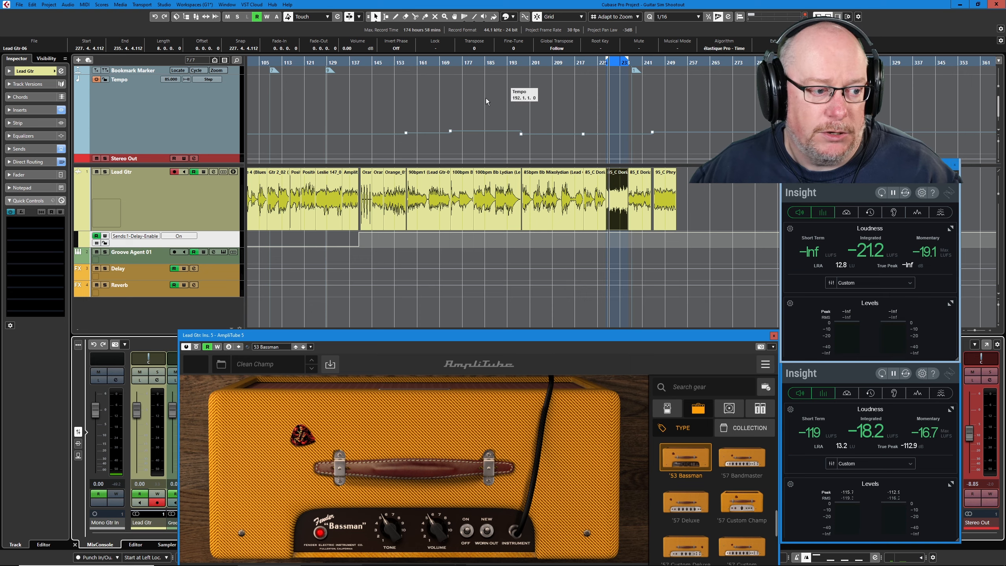
left_click(533, 196)
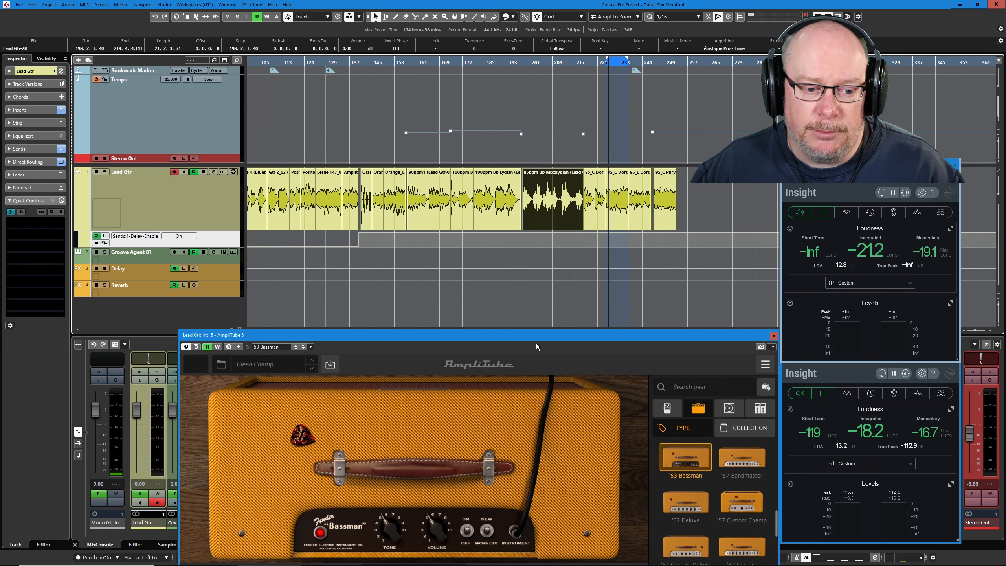
Move the AmpliTube window up so its whole signal chain shows, and look through the saved preset list without changing the preset.
left_click_drag(537, 337, 532, 162)
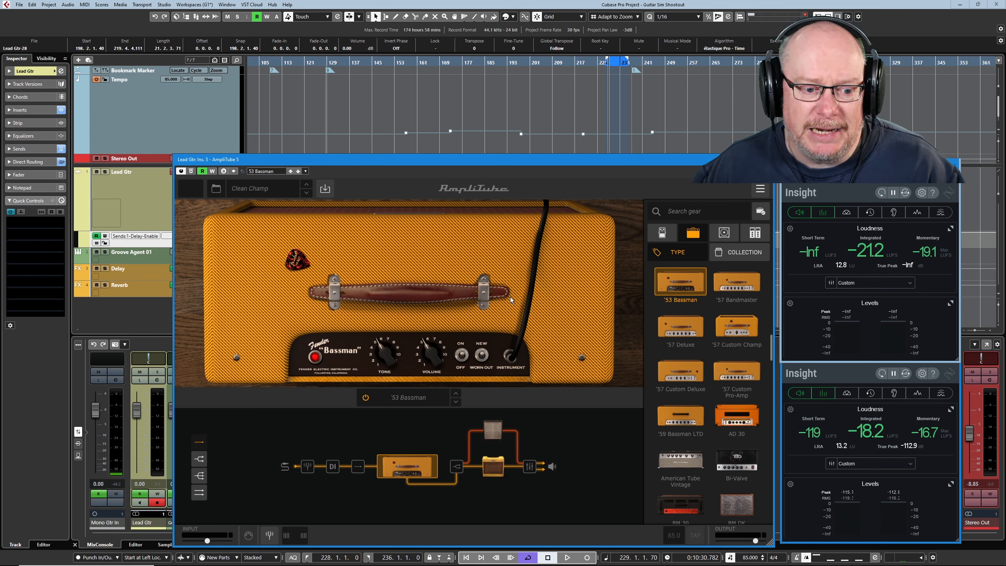
left_click_drag(435, 159, 440, 238)
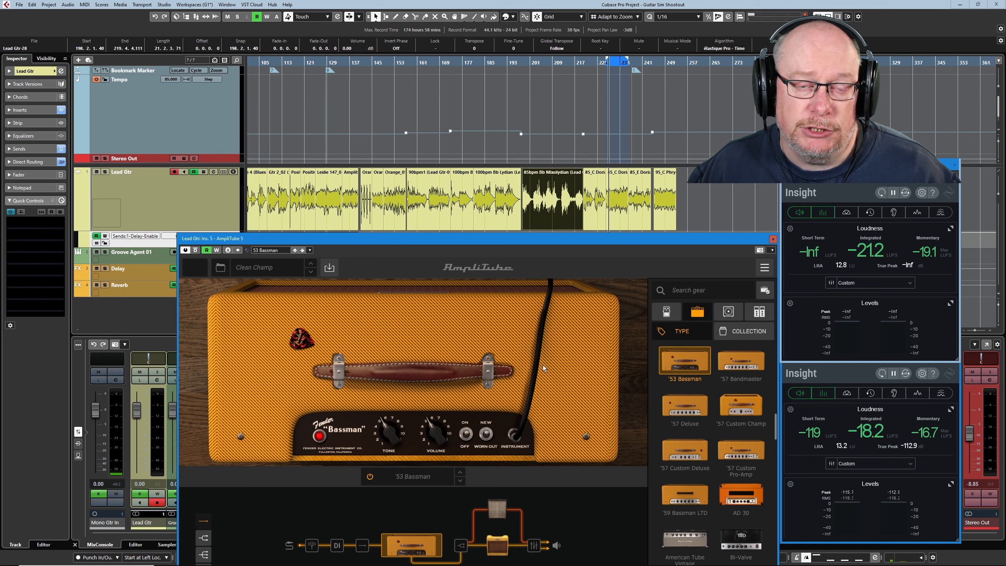
left_click_drag(581, 239, 583, 152)
left_click(273, 166)
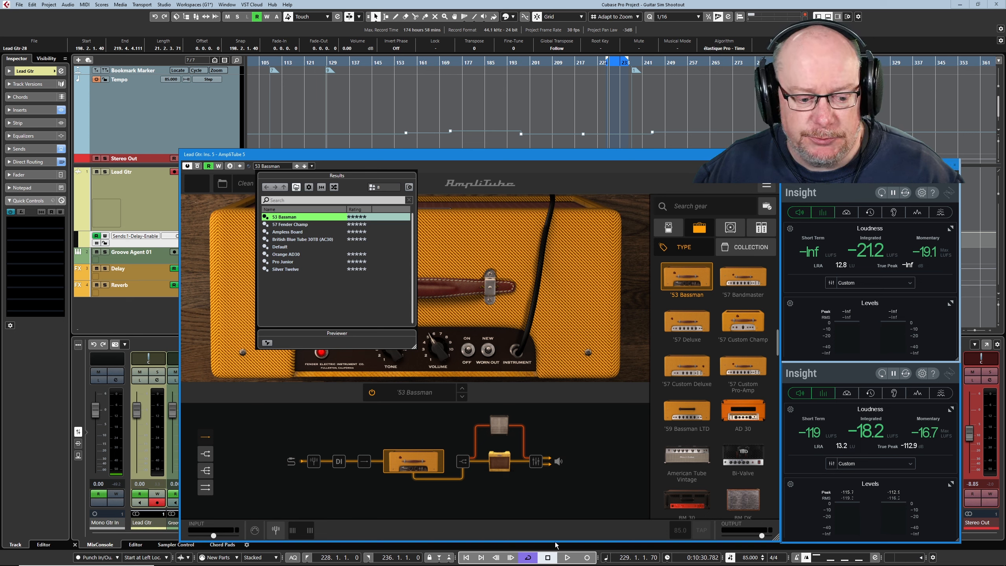
left_click(611, 336)
Play the looped passage through the 53 Bassman preset, check the clips behind the plug-in window, and stop playback.
key("space")
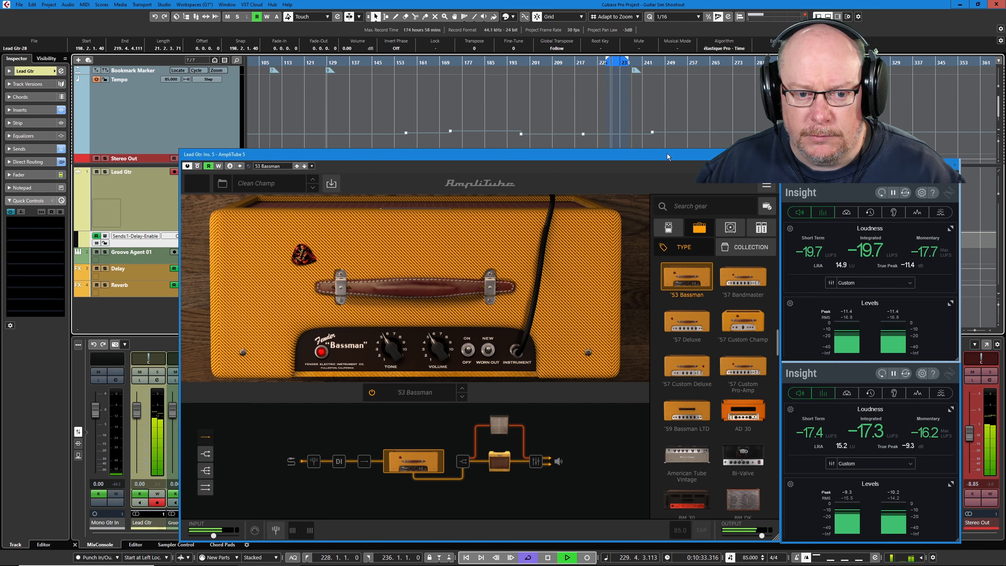
left_click_drag(667, 153, 656, 201)
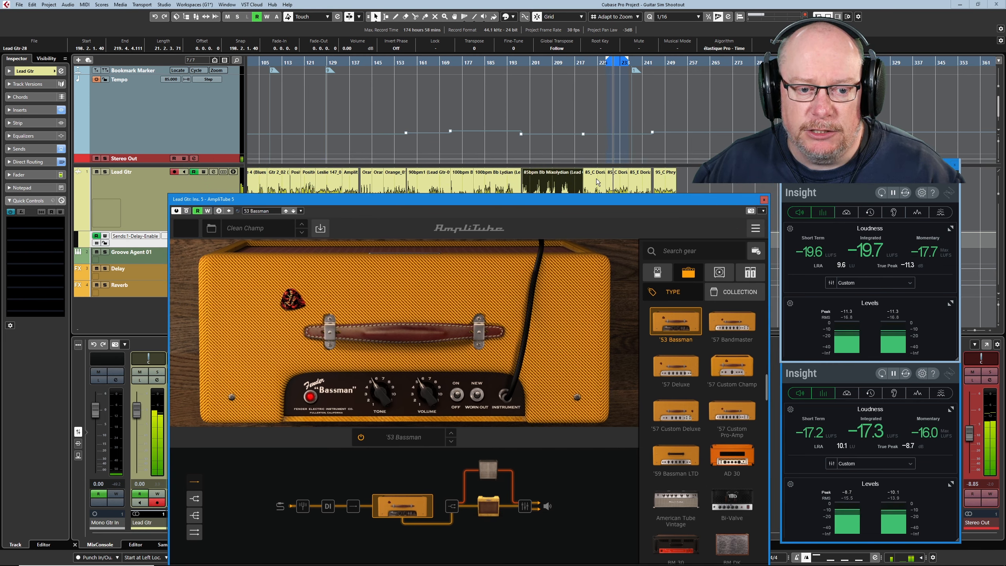
left_click_drag(614, 197, 627, 154)
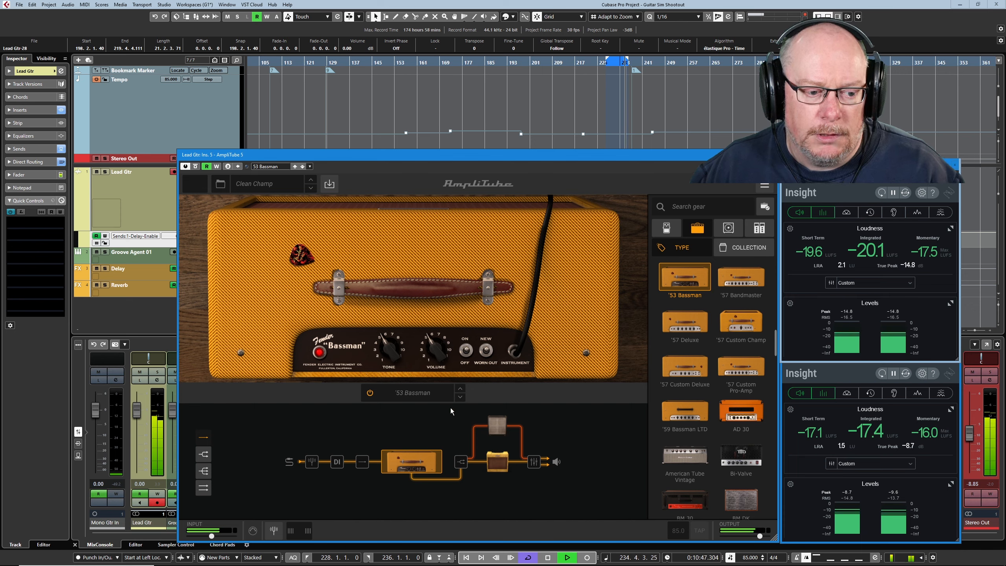
key("space")
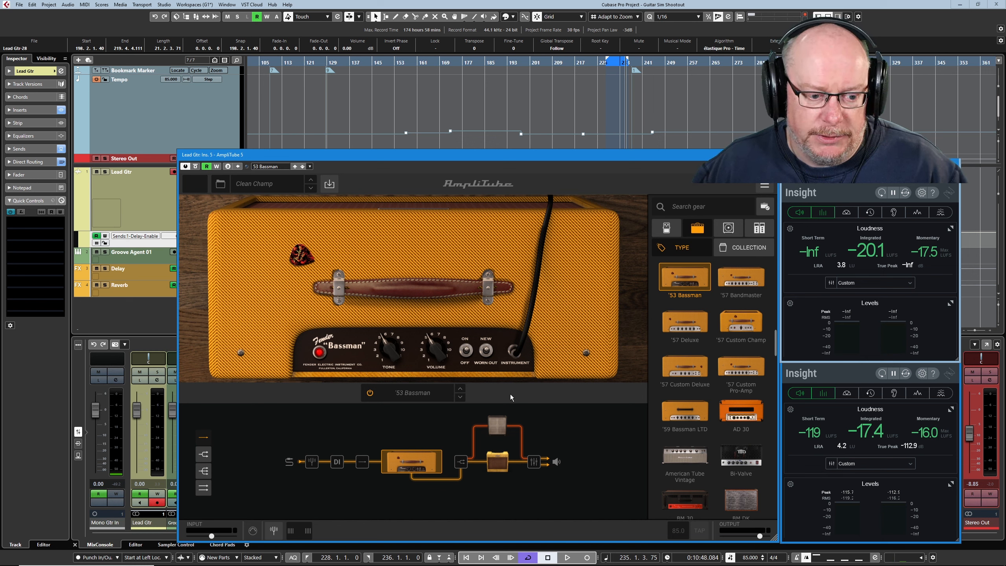
Inspect the 4x12 Closed Vintage cabinet and the cabinet mixer in the signal chain, and return to the '53 Bassman amp view.
left_click(499, 430)
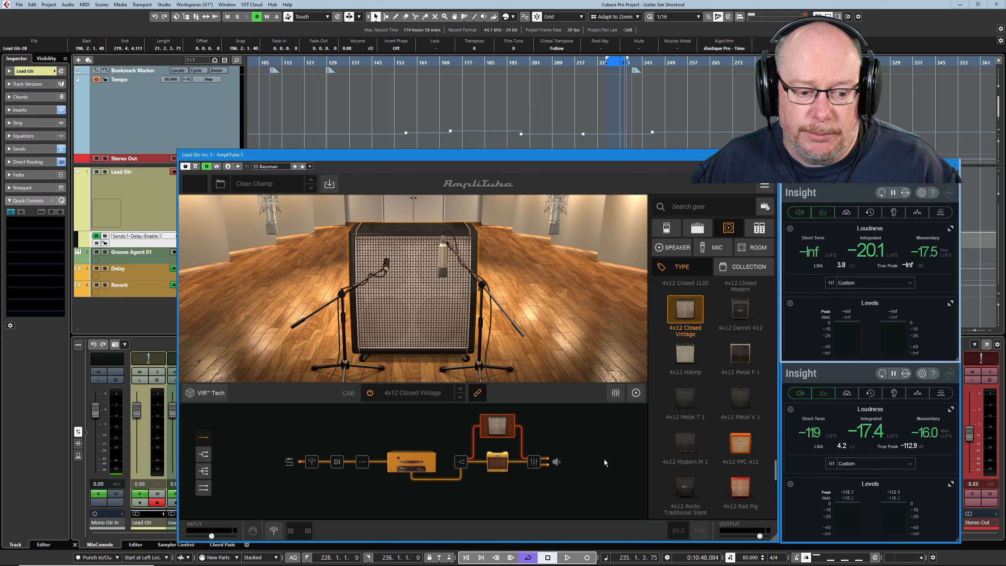
left_click(532, 463)
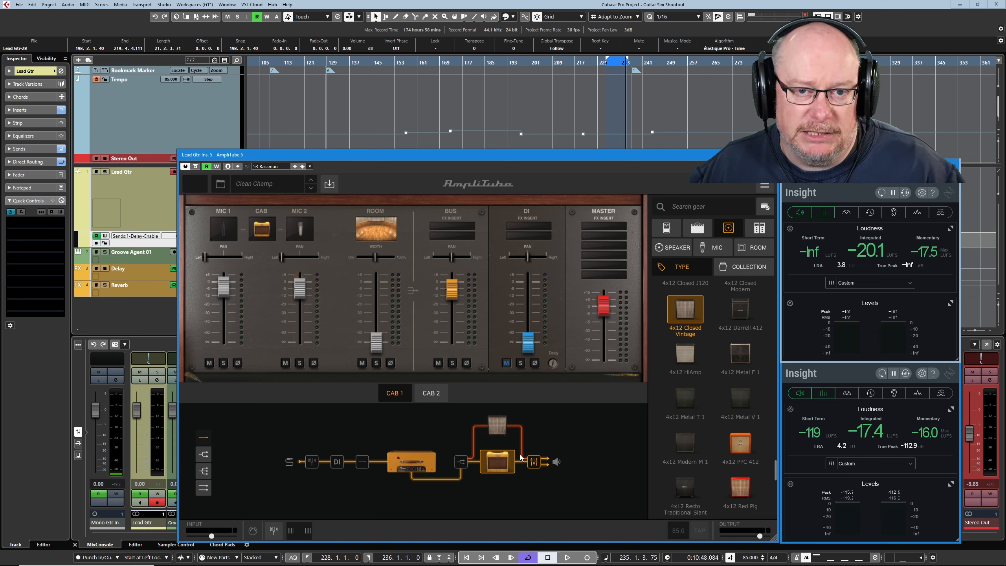
left_click(496, 427)
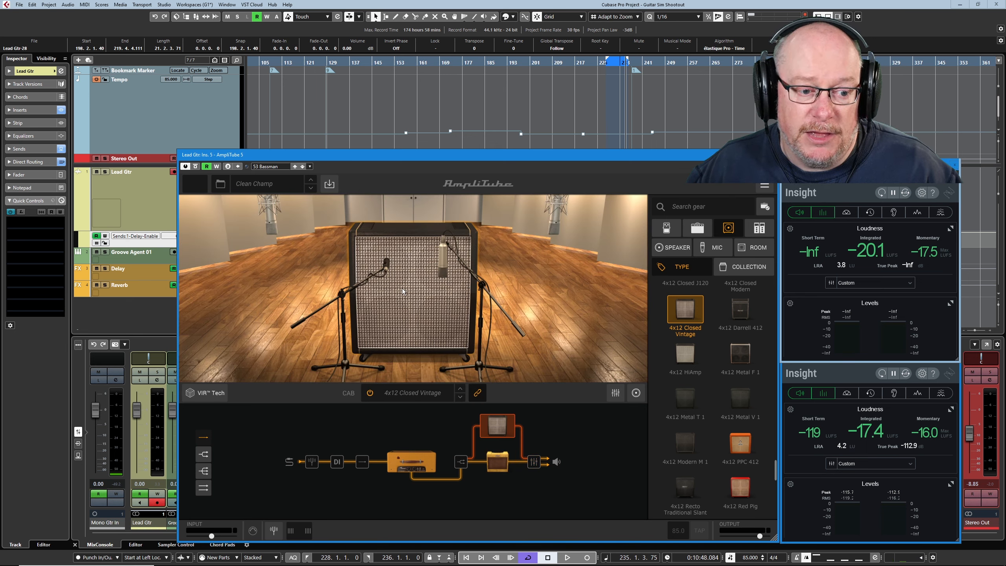
left_click(535, 463)
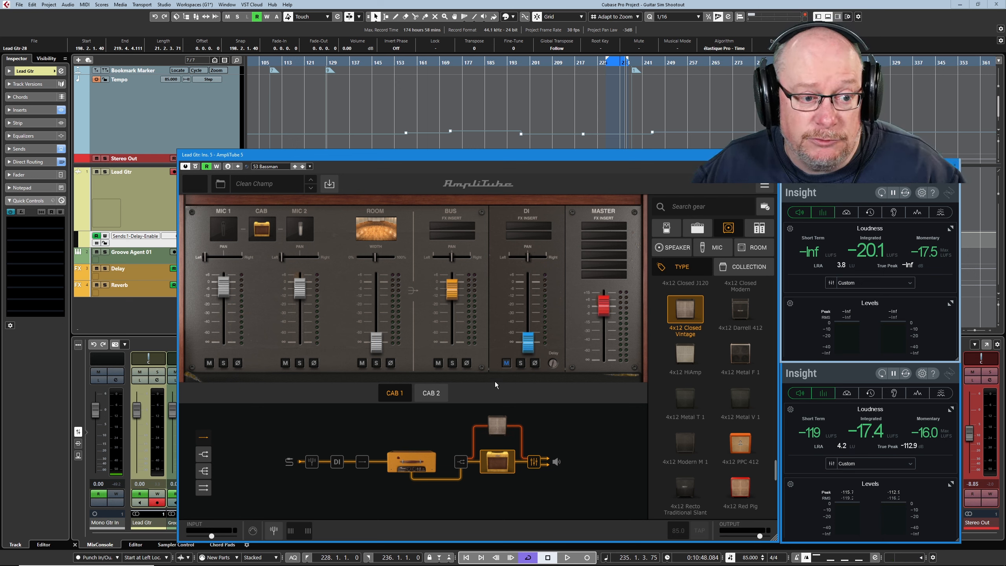
left_click(411, 456)
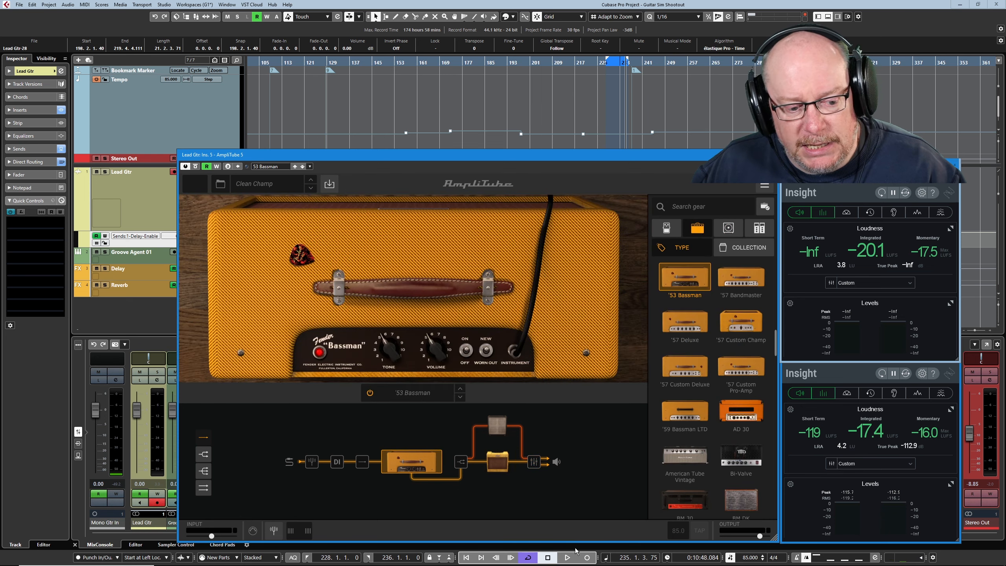
Loop playback while loading the 57 Fender Champ, British Blue Tube 30TB (AC30) and Orange AD30 presets in turn, and stop playback.
left_click(567, 558)
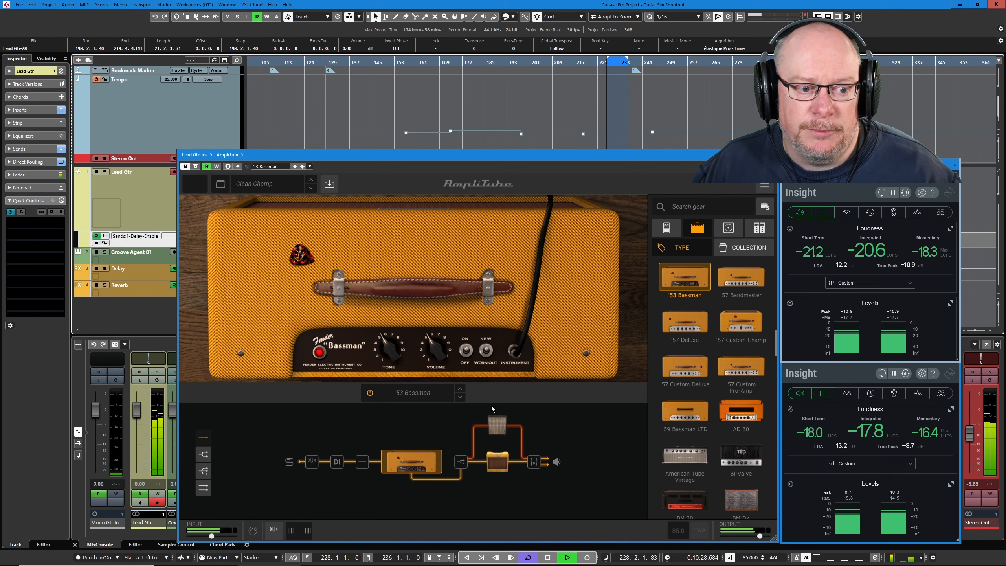
left_click(289, 167)
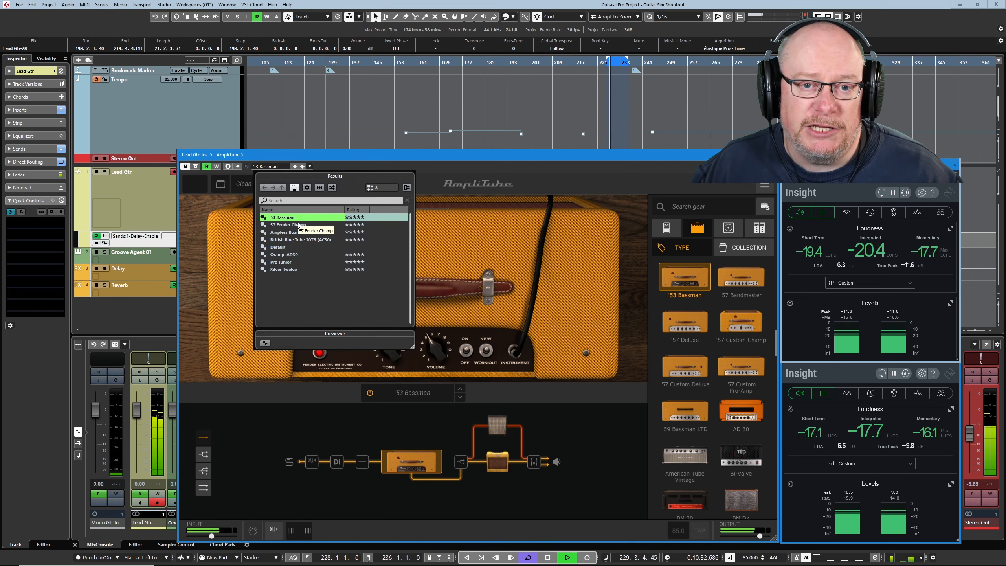
left_click(293, 225)
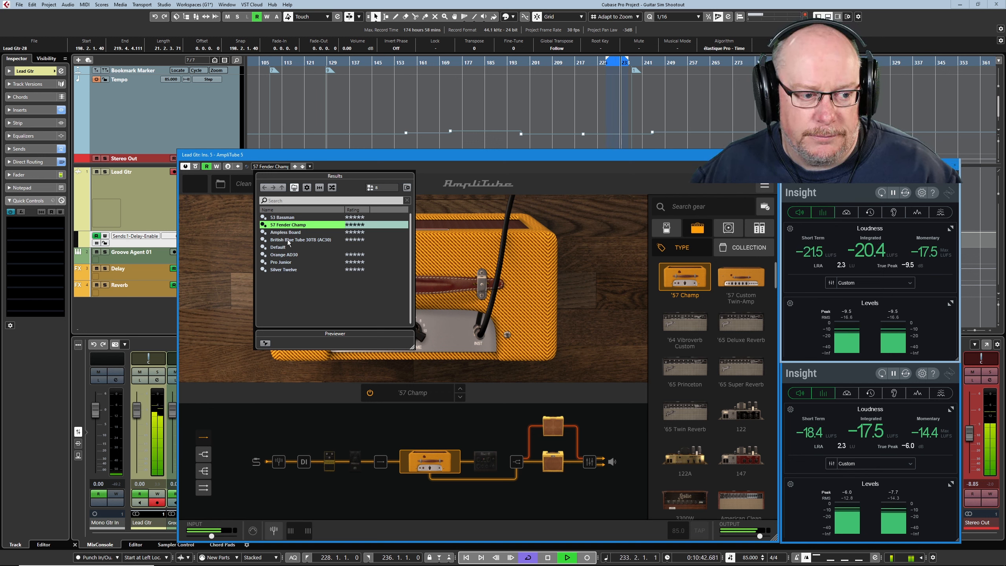
left_click(290, 241)
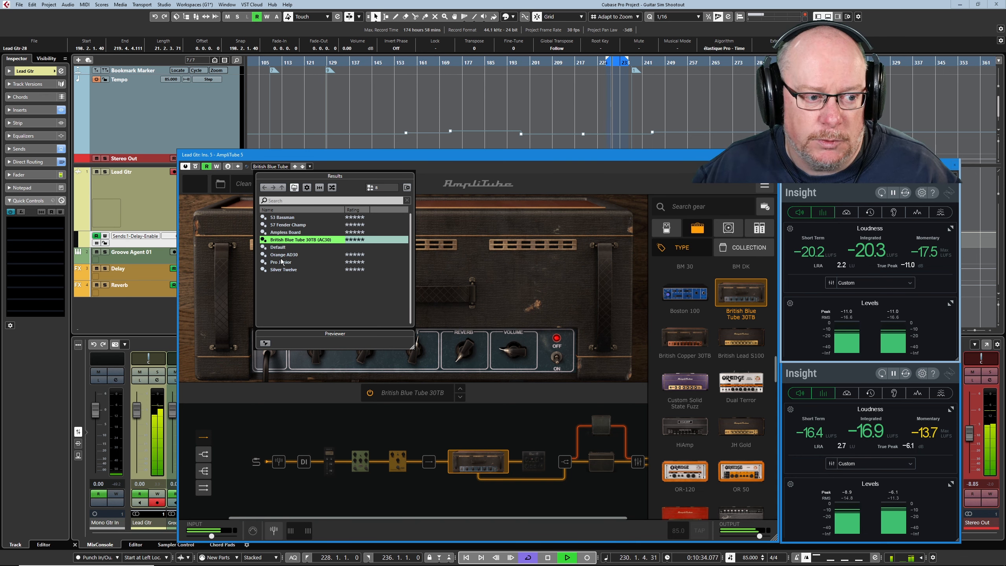
left_click(292, 255)
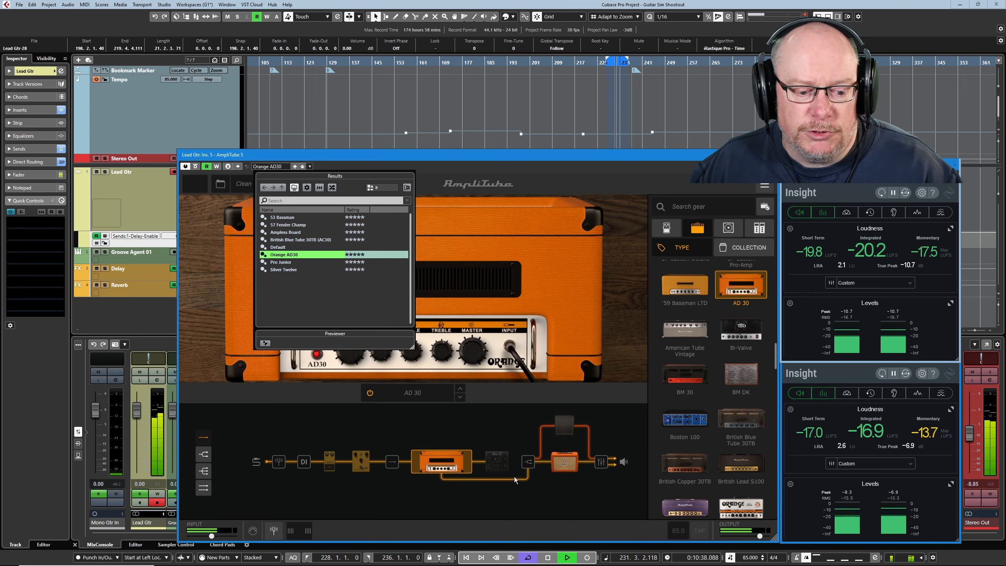
left_click(549, 558)
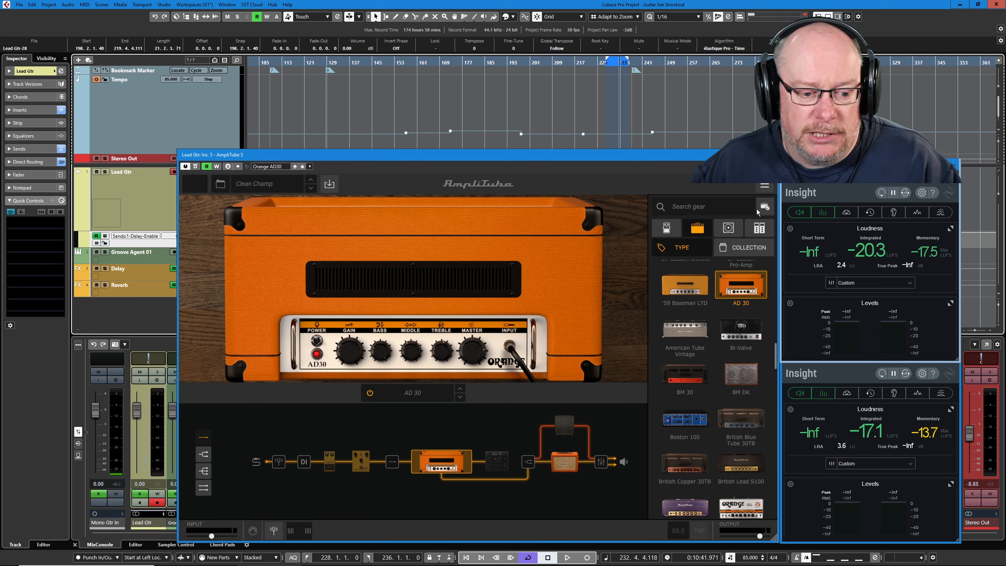
Restart playback with the Orange AD30 and set the loop range to the 85_C Dorian_2 clip on the Lead Gtr track.
key("space")
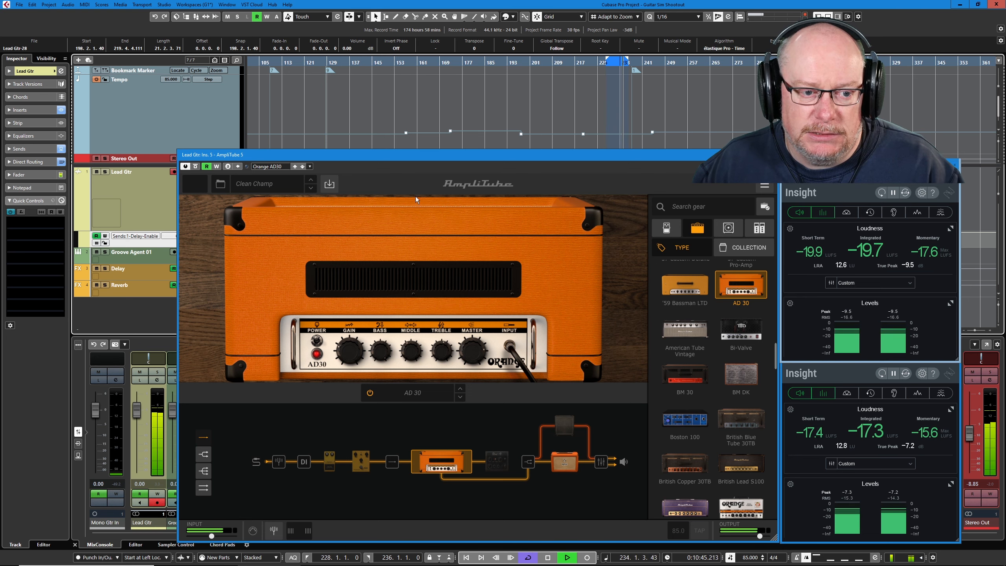
left_click_drag(451, 158, 428, 247)
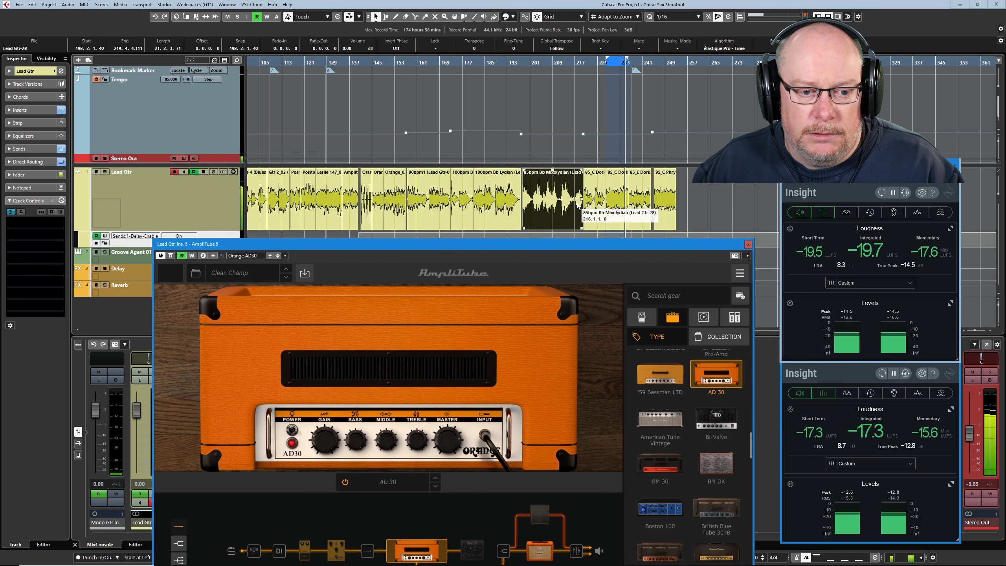
left_click(593, 198)
key("p")
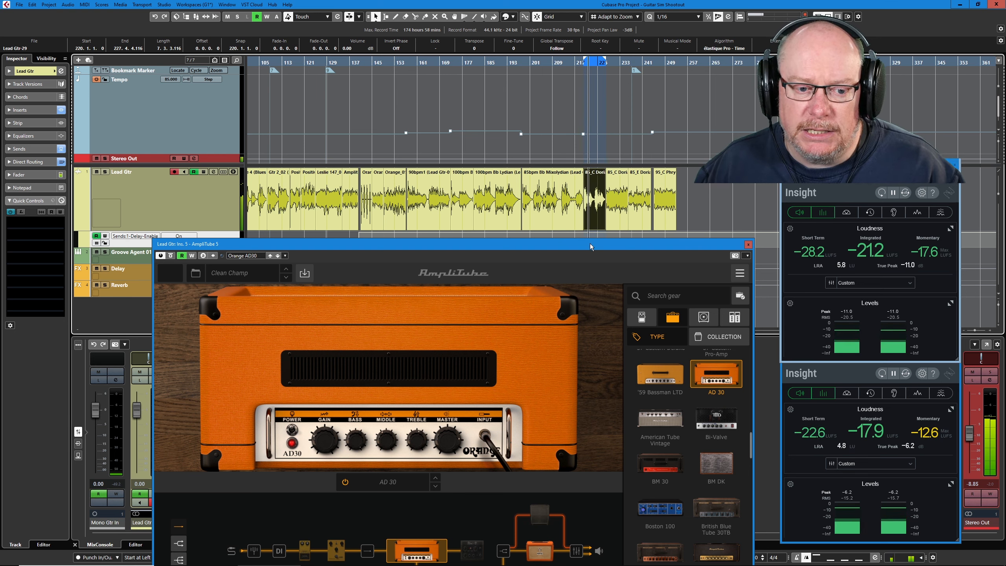
Load the Silver Twelve preset while the 85_C Dorian_2 loop plays, listen to it, and stop playback.
scroll(614, 198, "up", 6)
left_click_drag(589, 245, 603, 147)
left_click(259, 157)
left_click(276, 260)
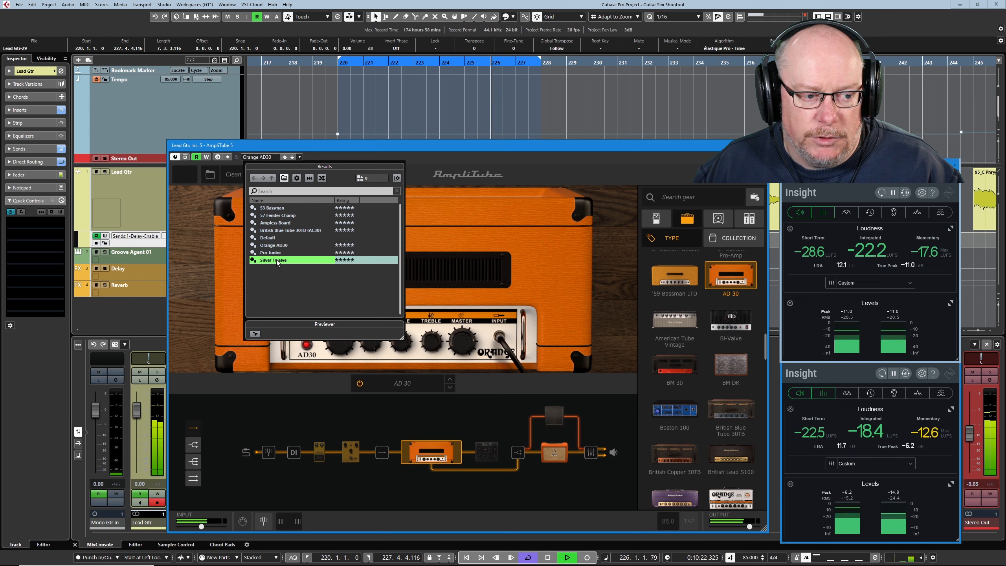
double_click(277, 260)
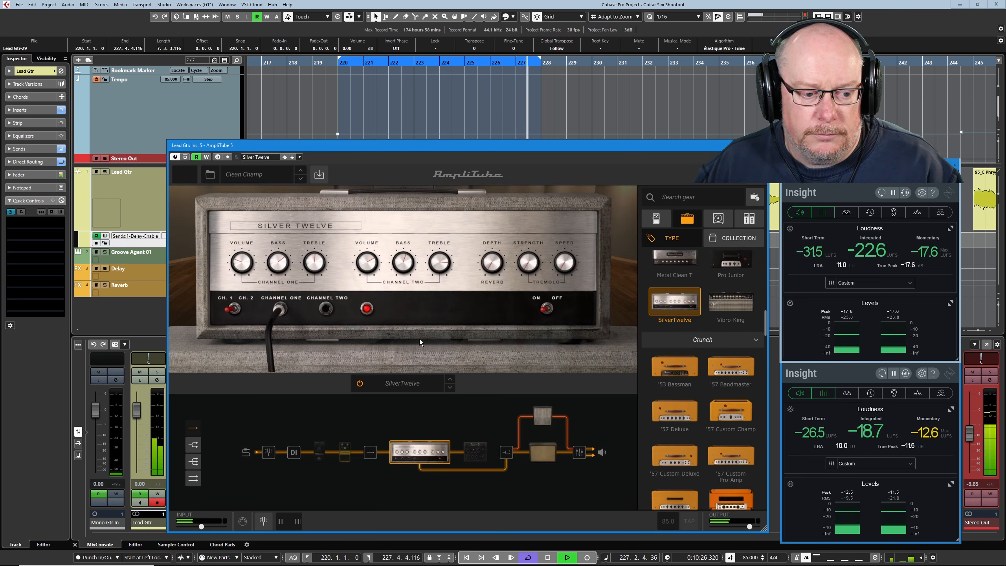
key("space")
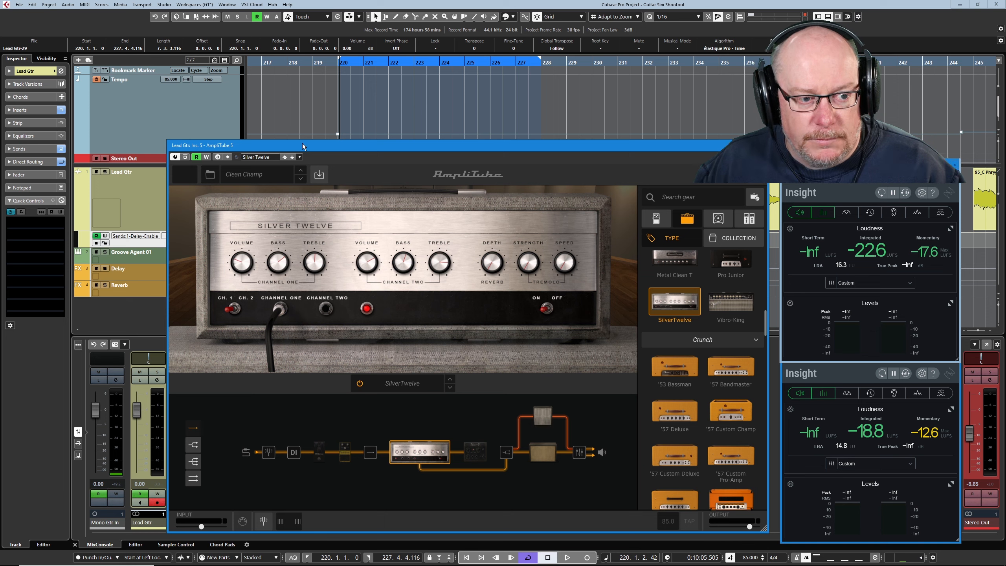
Set the loop range to all Lead Gtr clips from bar 145 to the last clip, and start playback.
left_click_drag(302, 143, 306, 238)
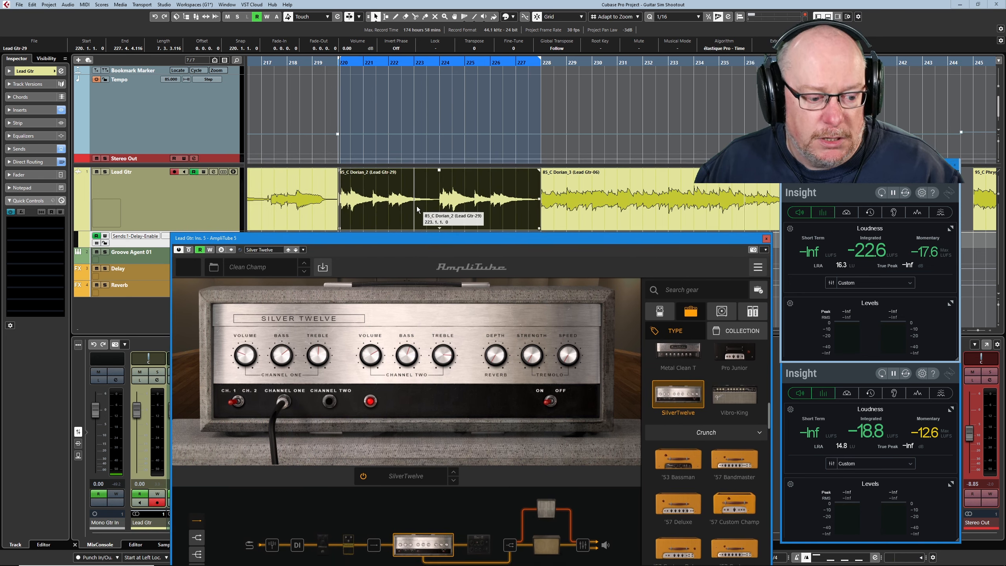
double_click(291, 214, "shift")
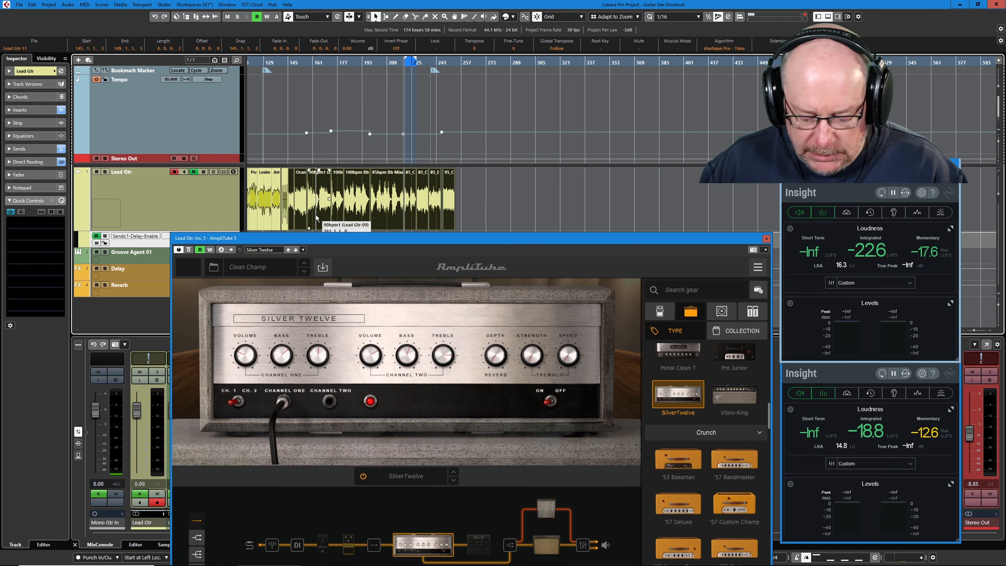
key("p")
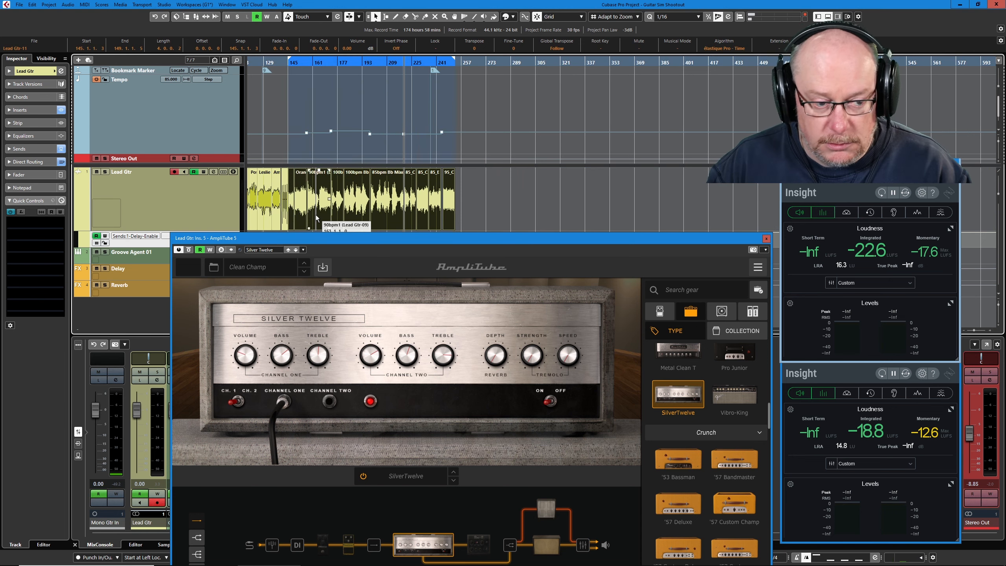
key("space")
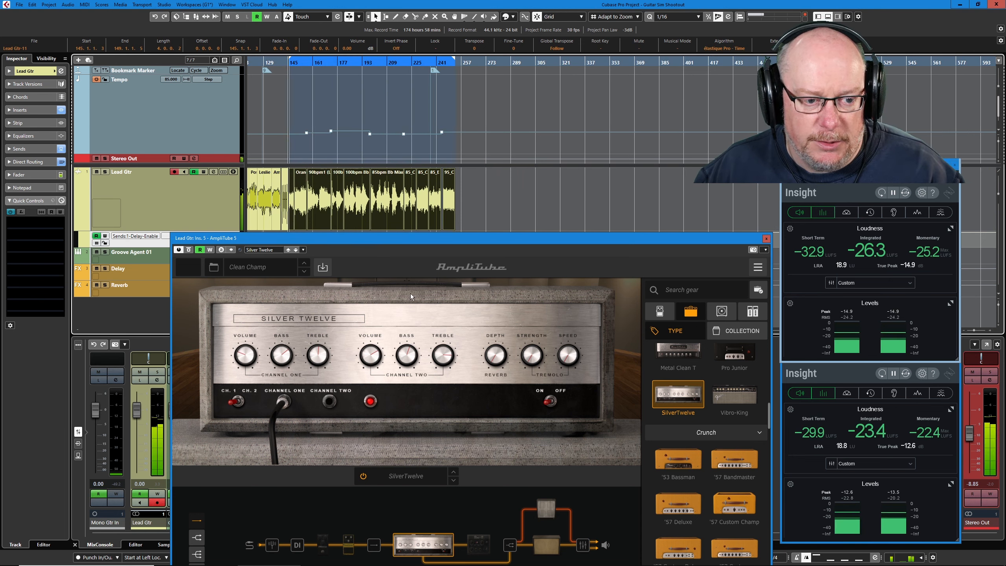
Load the Pro Junior preset during playback, audition it with the preset list closed, and stop playback.
left_click_drag(421, 239, 427, 156)
left_click(264, 166)
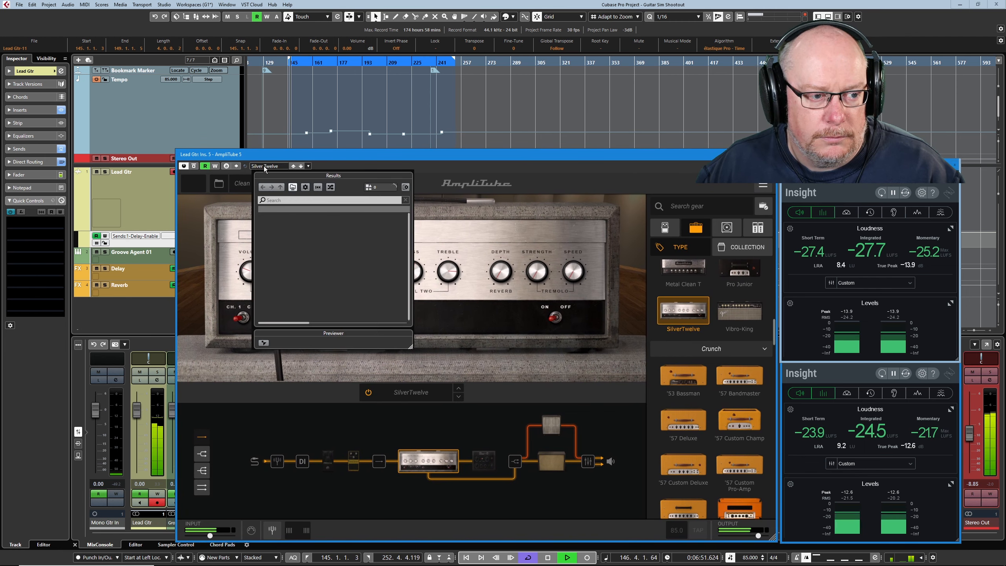
left_click(279, 262)
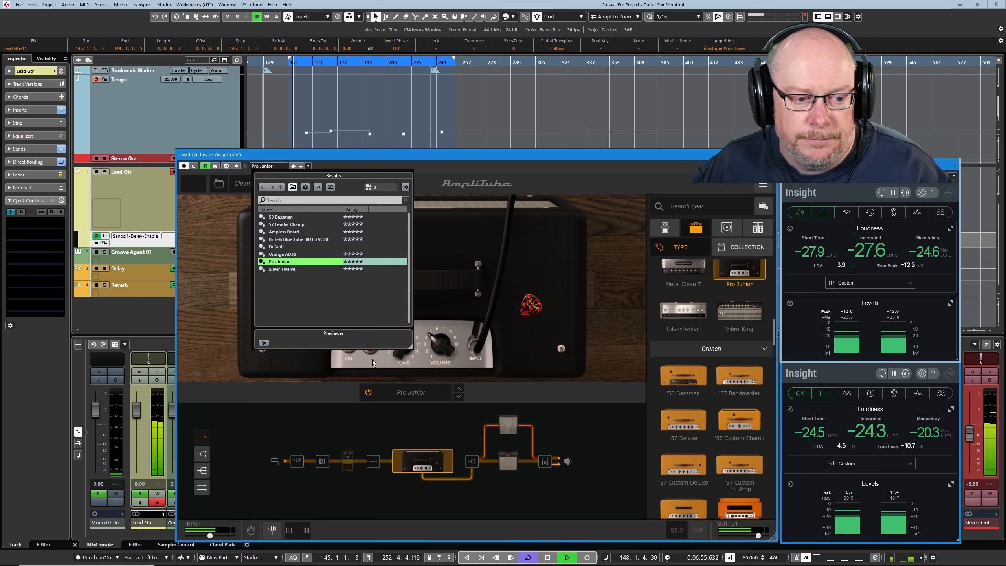
left_click(456, 329)
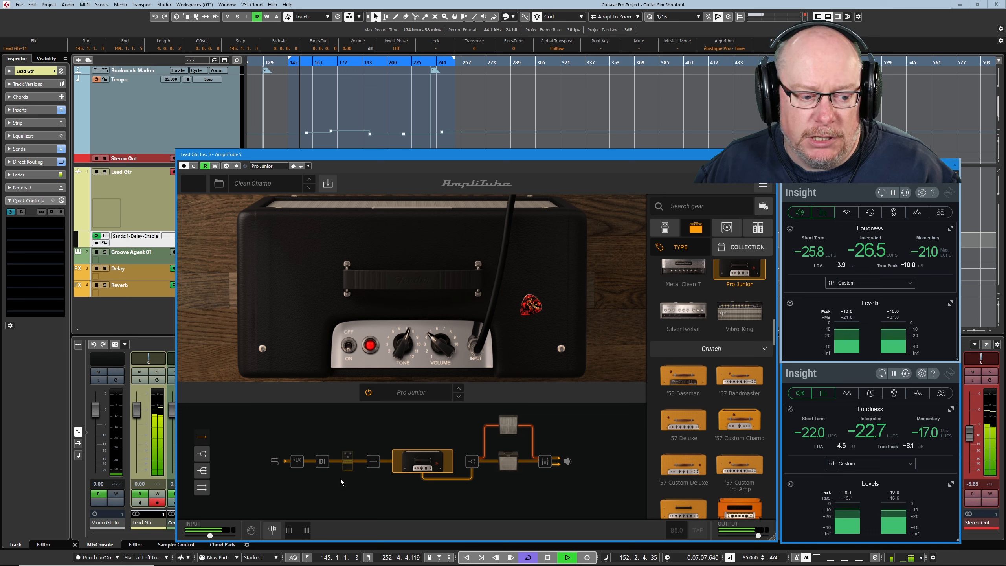
key("space")
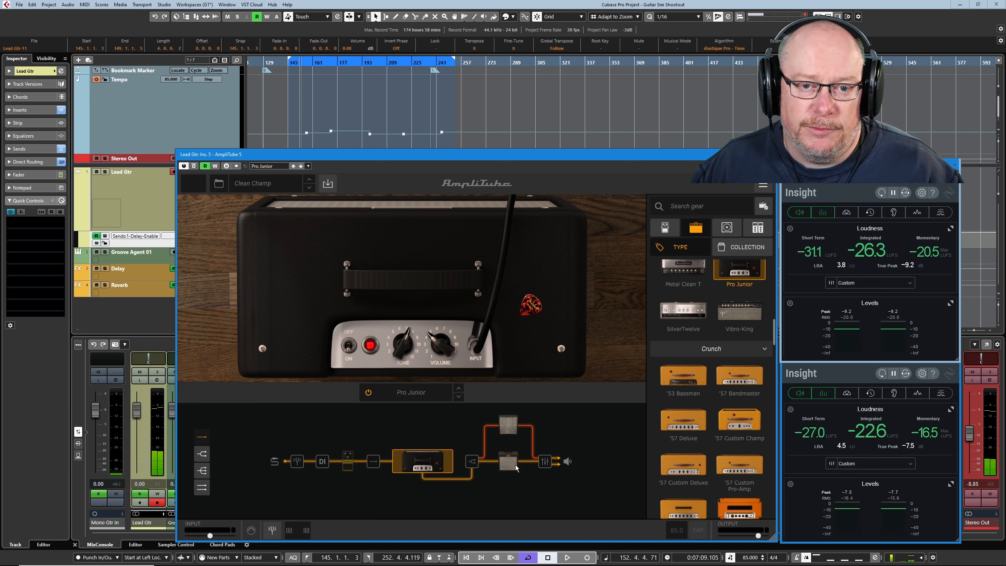
Inspect the cabinet mixer settings and the Overdrive pedal in the Pro Junior preset's signal chain.
left_click(547, 462)
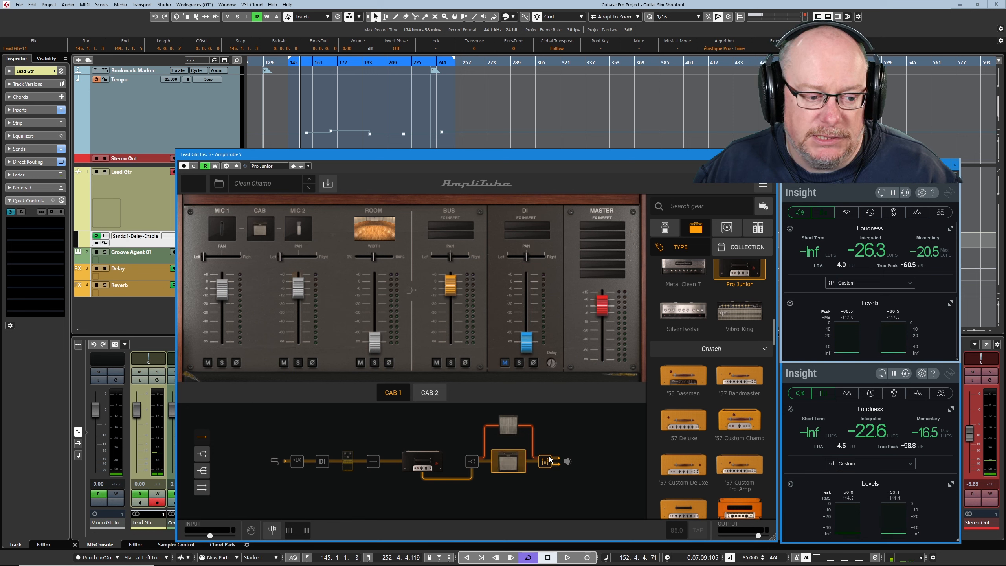
left_click_drag(374, 340, 394, 482)
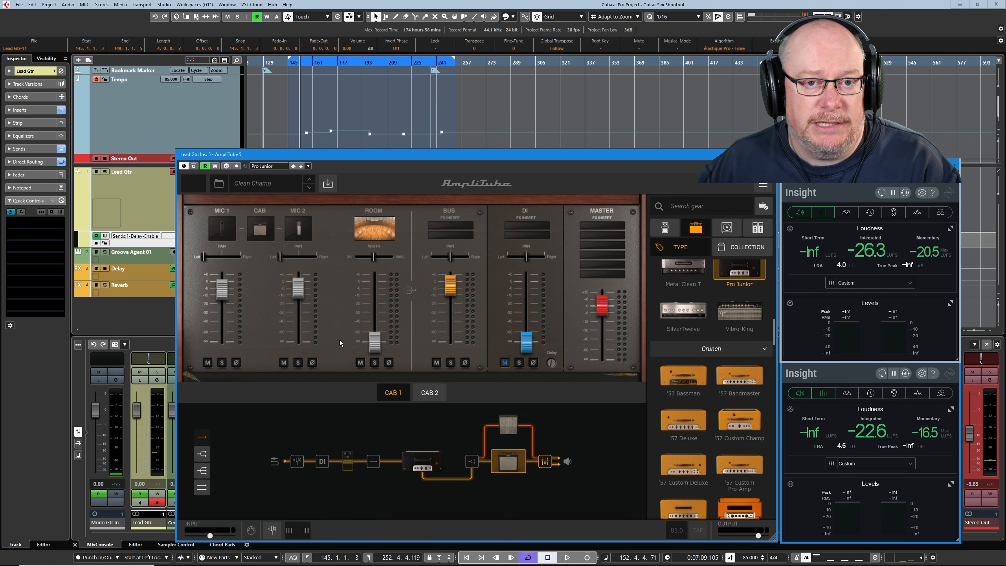
left_click(347, 461)
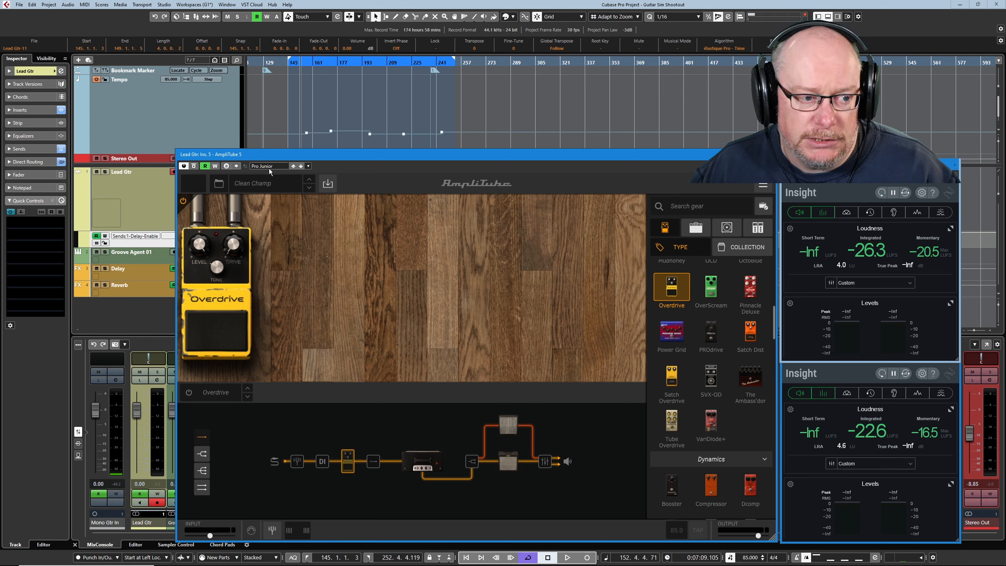
Resume playback with the Pro Junior preset and move the AmpliTube window down to uncover the Lead Gtr clips.
key("space")
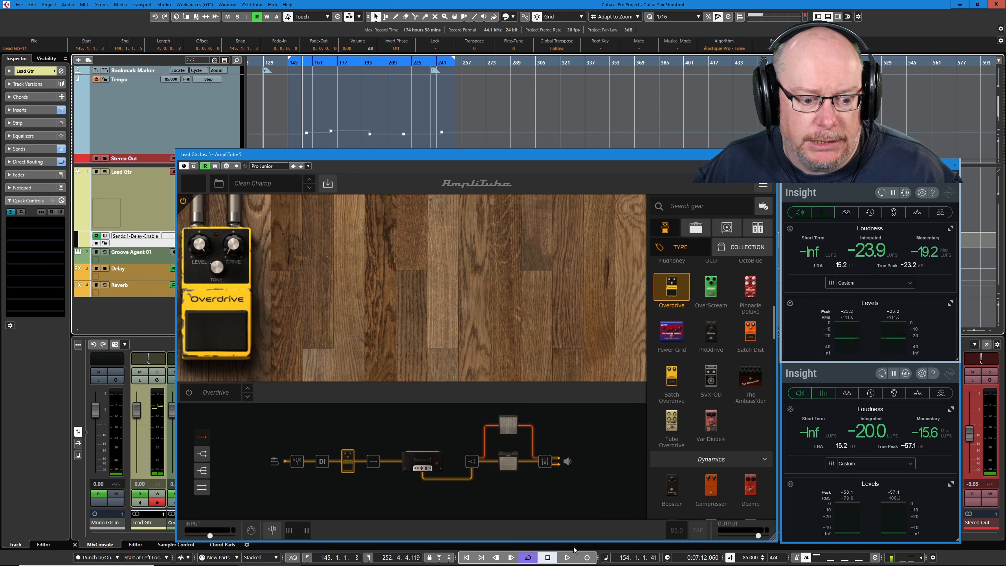
left_click(567, 558)
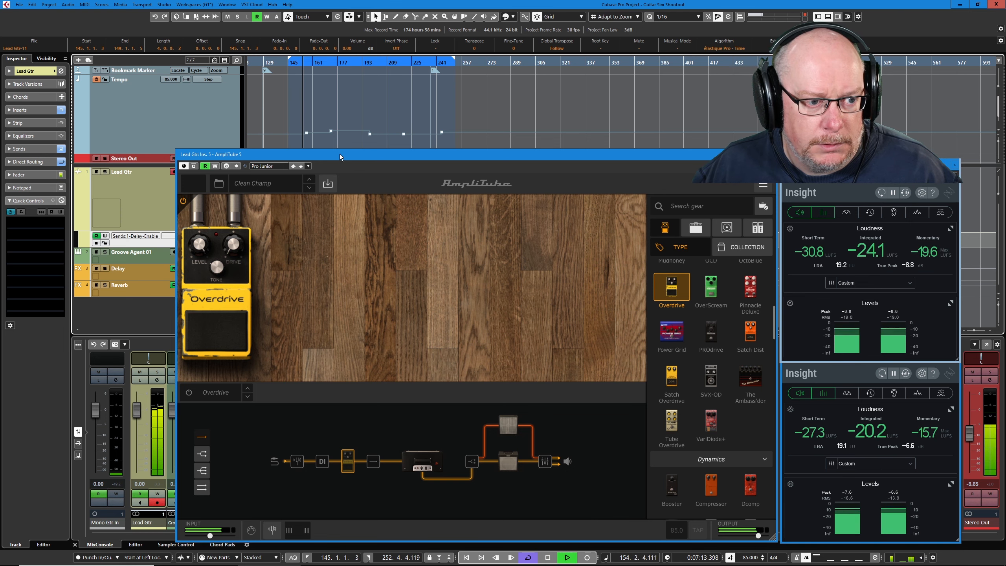
left_click_drag(339, 154, 320, 264)
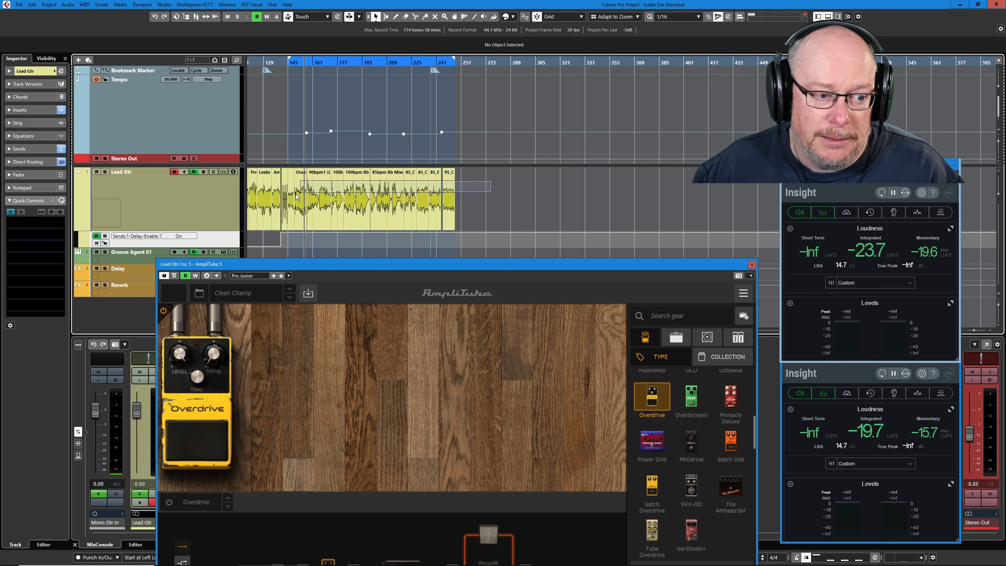
Set the loop range to the Orange_03 clip on the Lead Gtr track and start playback.
key("Left")
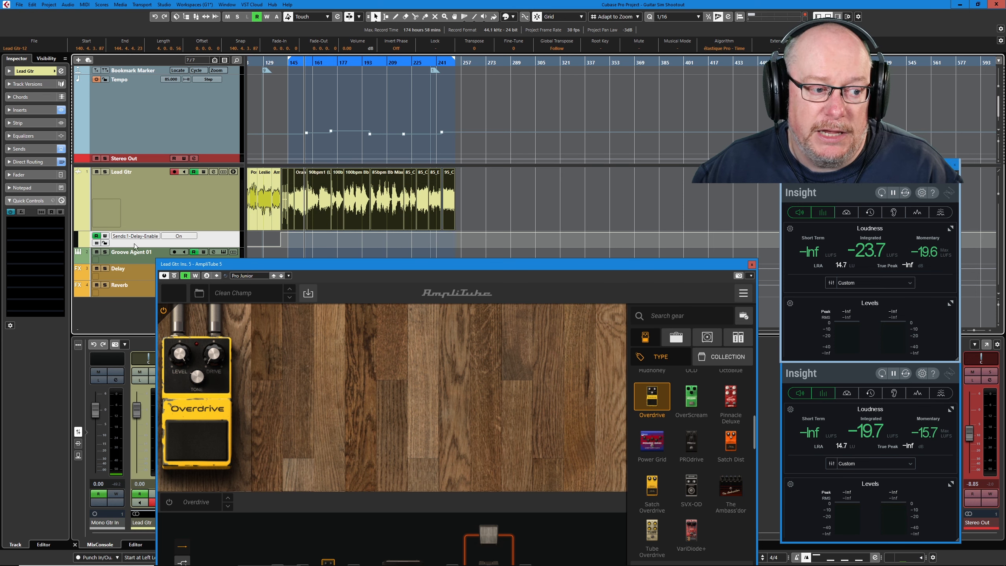
scroll(286, 200, "up", 5)
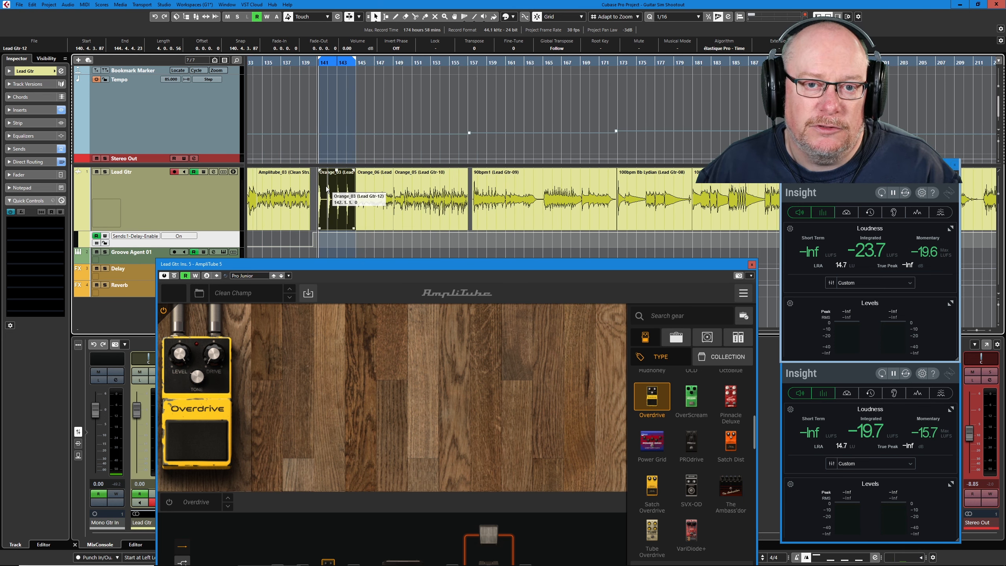
key("space")
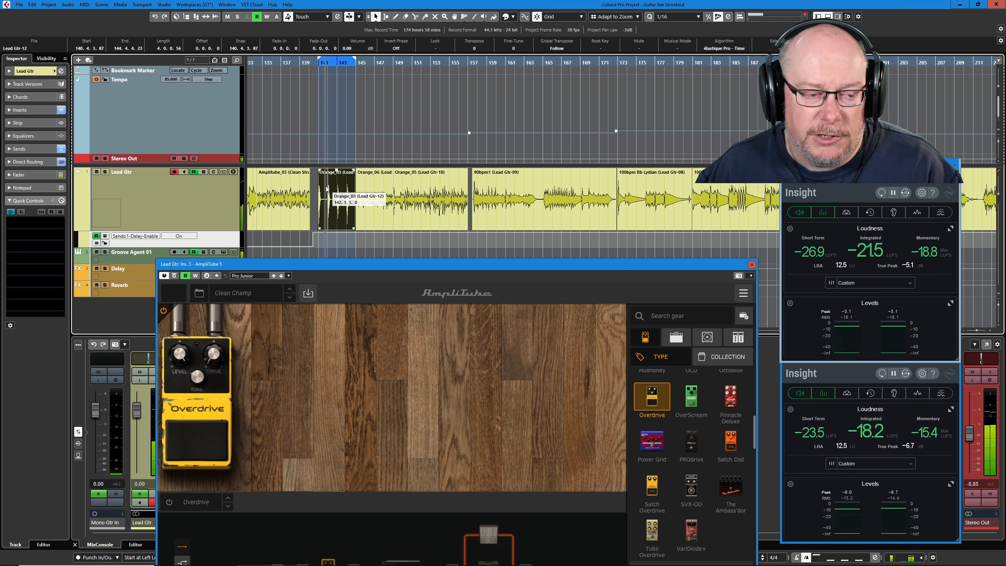
Mute the Groove Agent 01 track and open the EchoBoy Jr. plug-in on the Delay track.
left_click(97, 252)
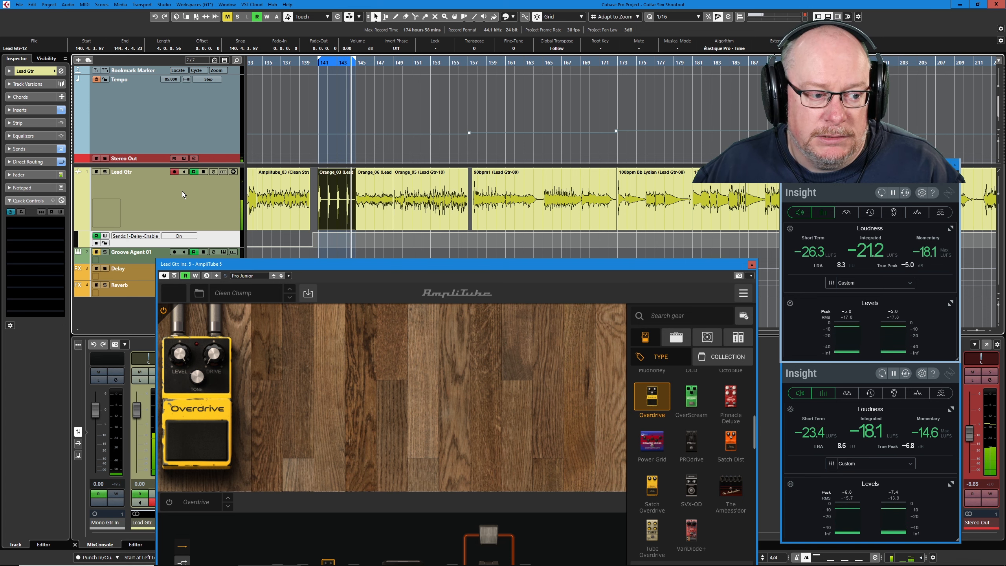
left_click_drag(215, 270, 206, 297)
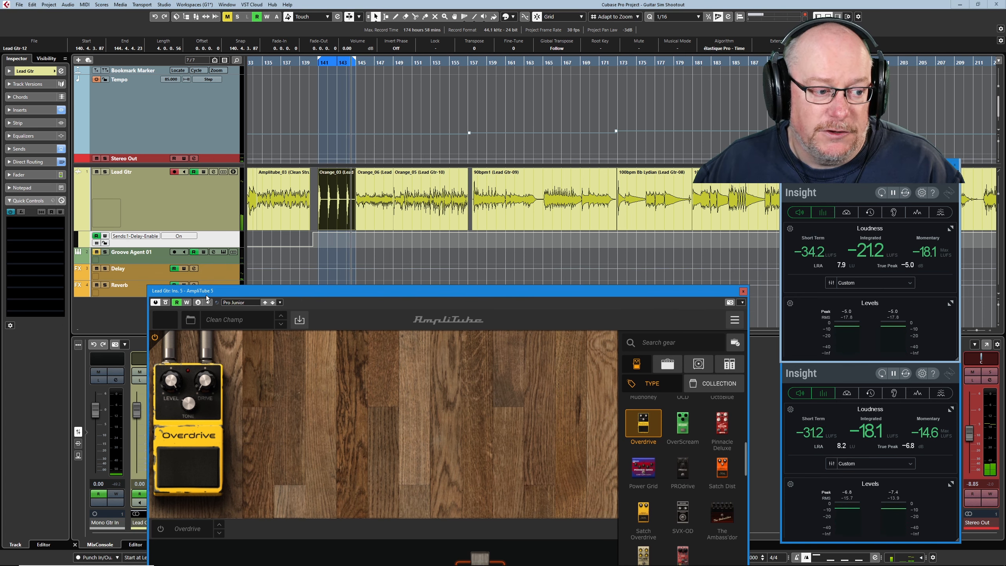
left_click(189, 272)
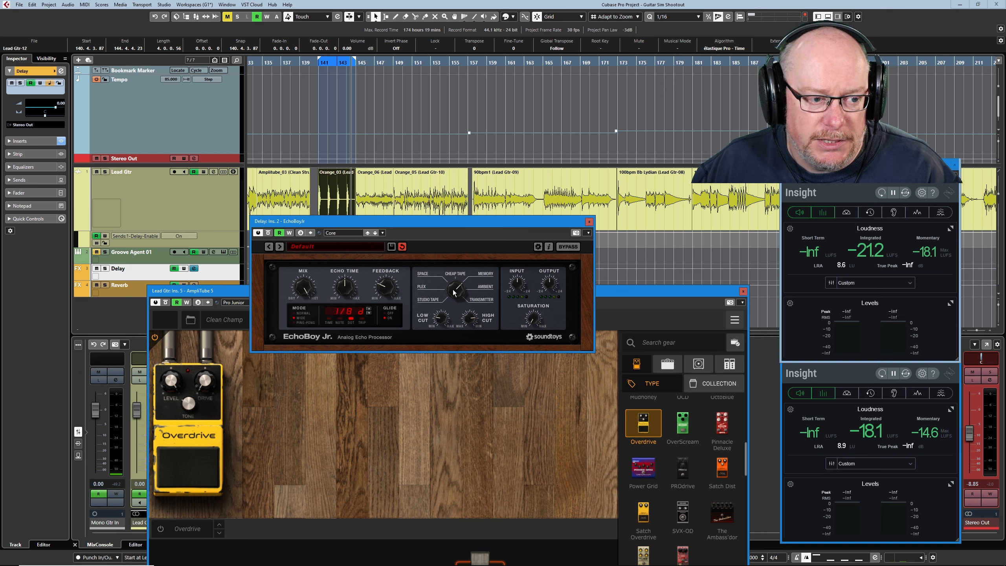
Compare EchoBoy Jr. echo styles while the Orange_03 loop plays, and stop playback.
key("space")
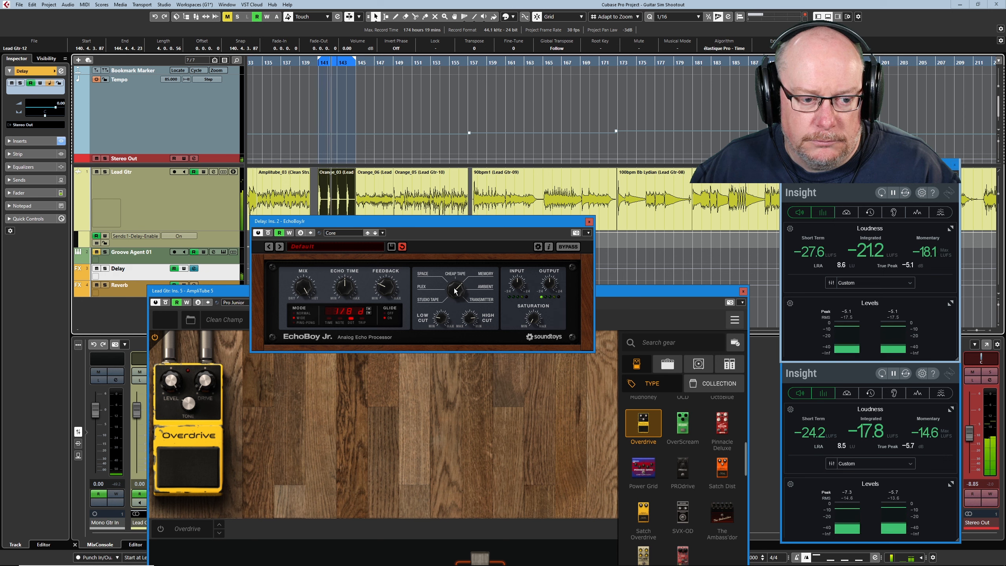
left_click_drag(453, 294, 447, 302)
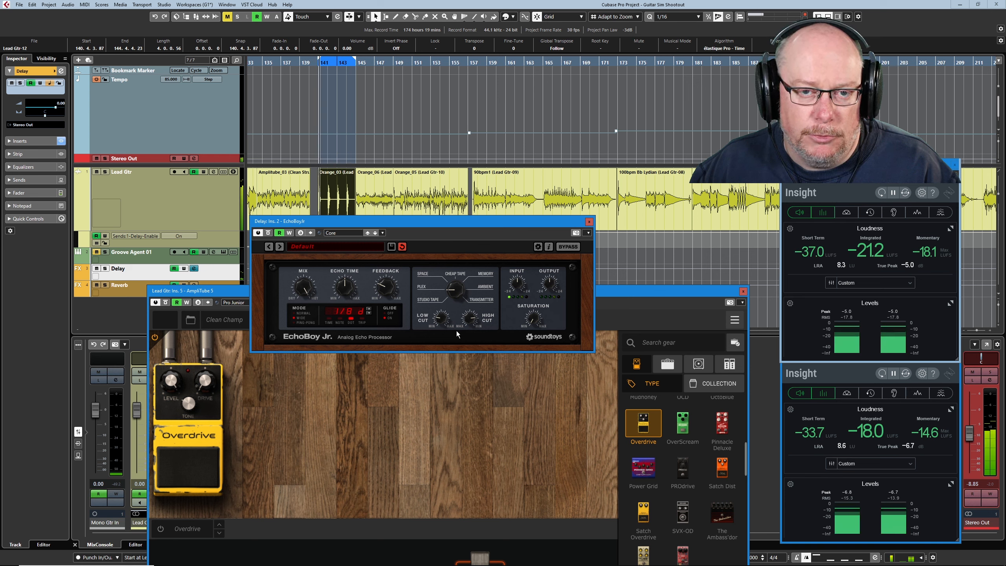
left_click_drag(456, 292, 455, 263)
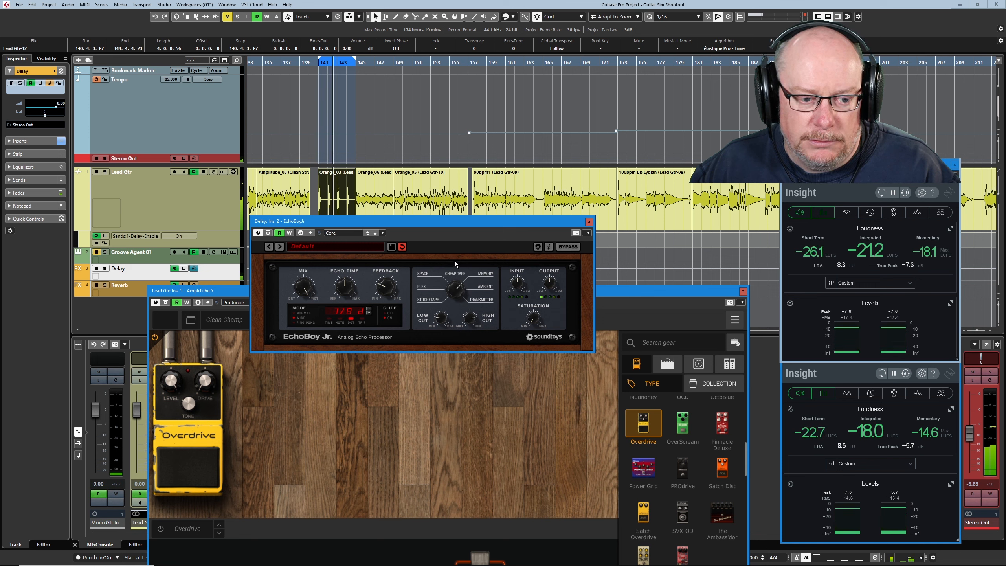
key("space")
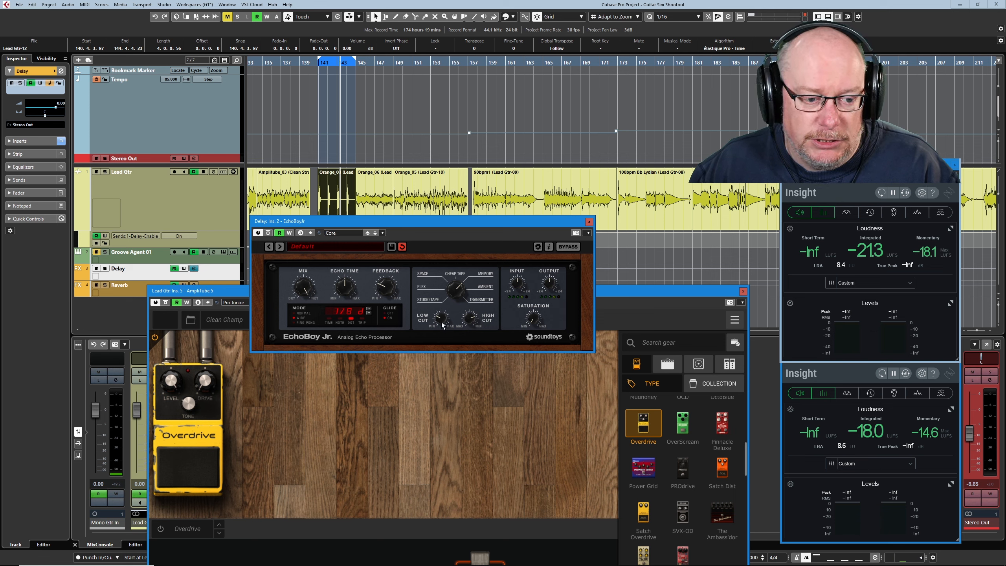
Resume playback with looping off and unmute the Groove Agent 01 track.
key("space")
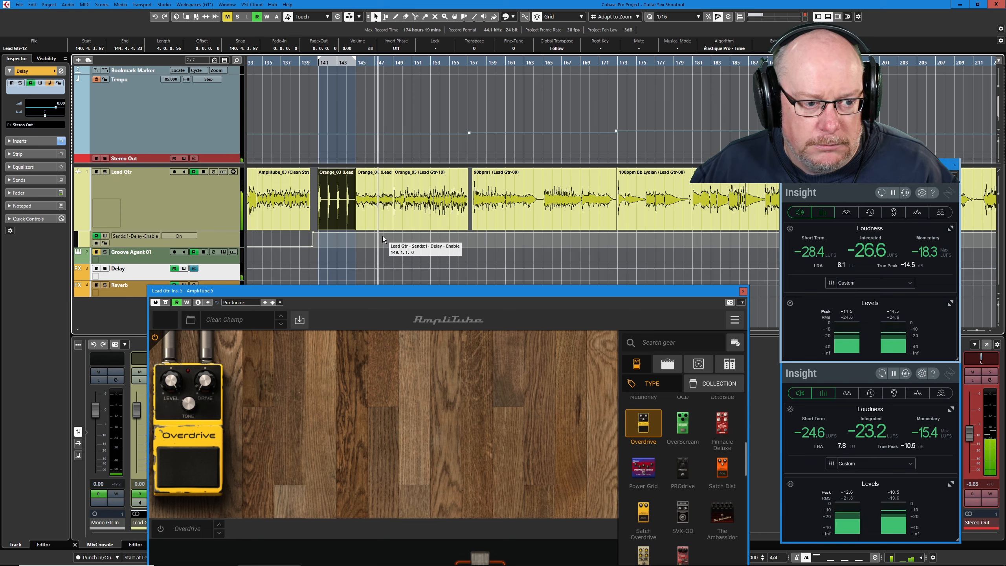
left_click(96, 252)
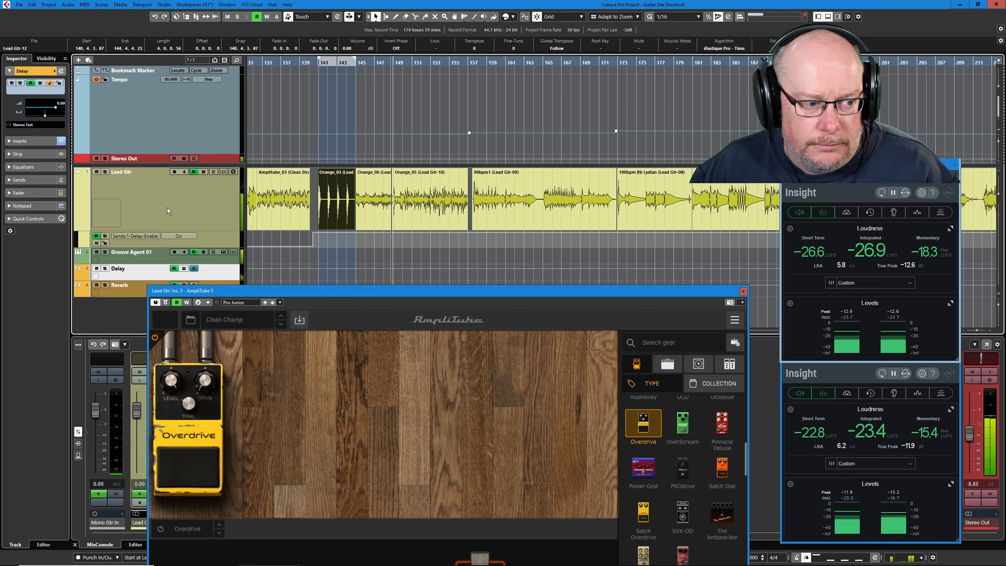
Load the British Blue Tube 30TB (AC30) preset during playback, listen with the preset list closed, and stop playback.
left_click_drag(346, 293, 375, 157)
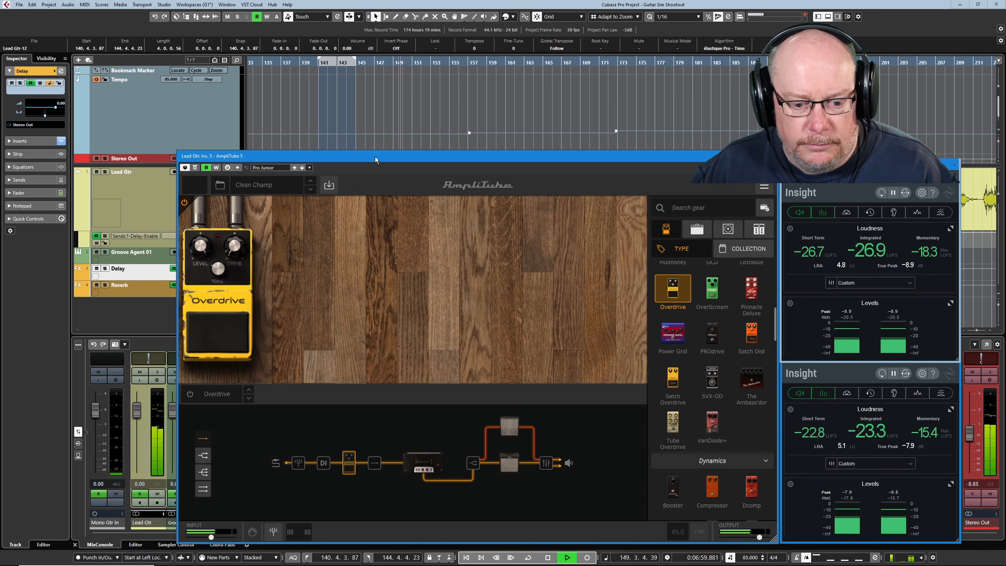
left_click(271, 167)
left_click(301, 241)
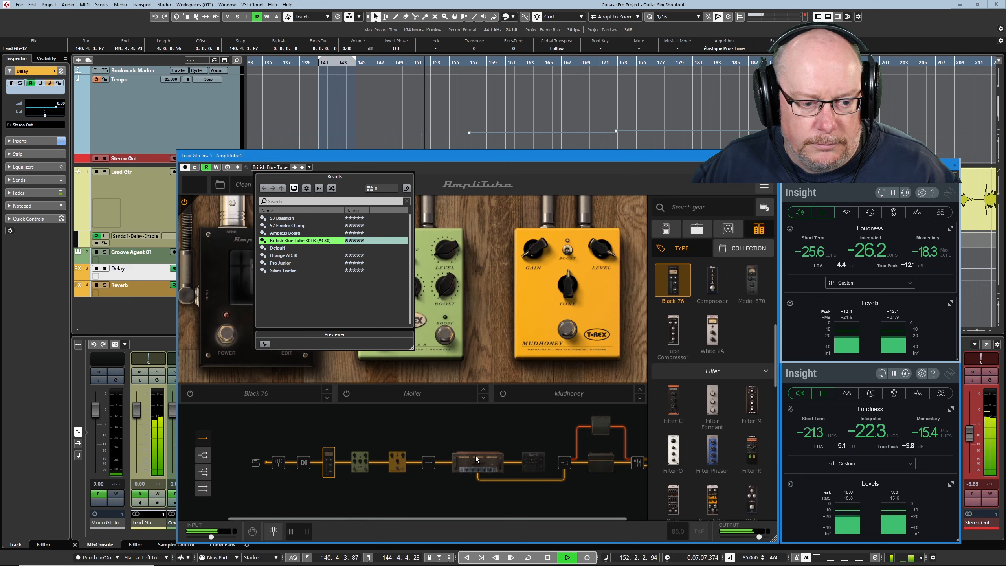
left_click(519, 158)
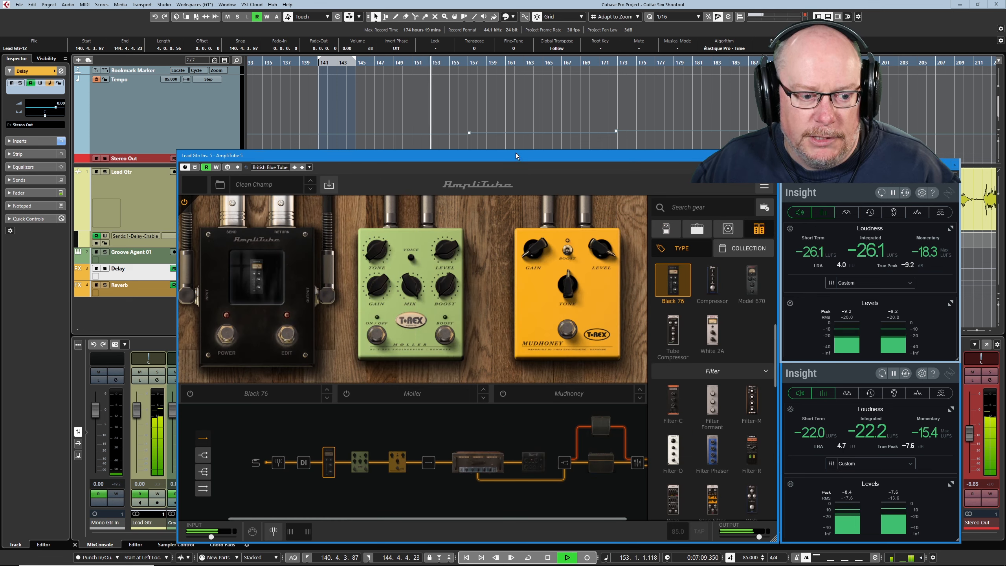
key("space")
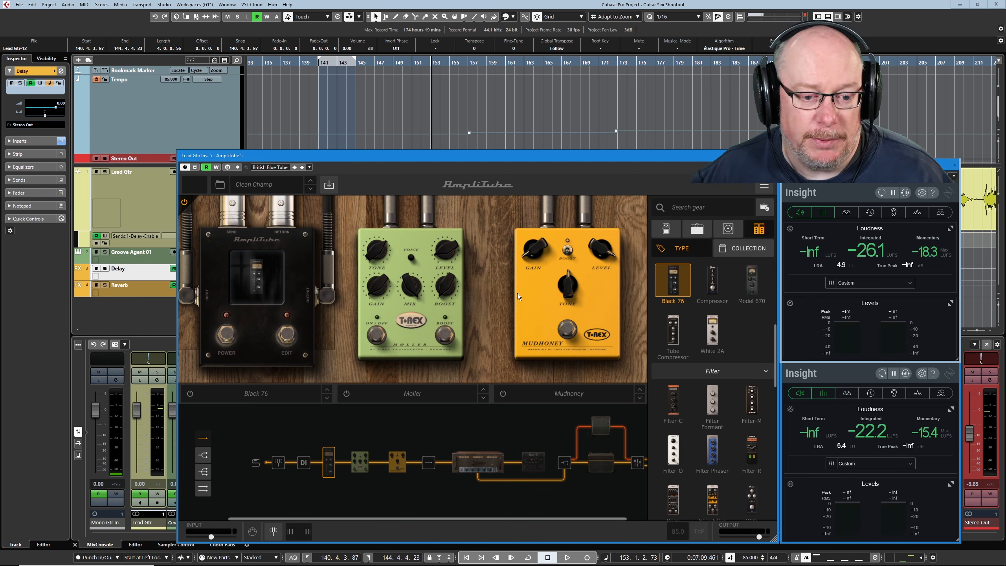
Browse the stomp pedals in the gear list and move the Mudhoney pedal ahead of the Moller in the chain.
left_click(667, 229)
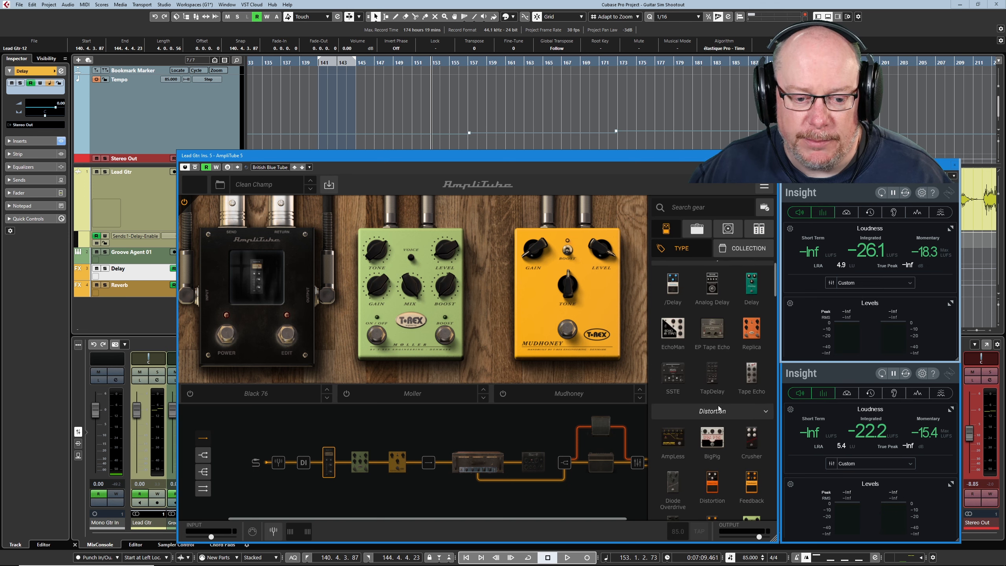
scroll(715, 327, "down", 10)
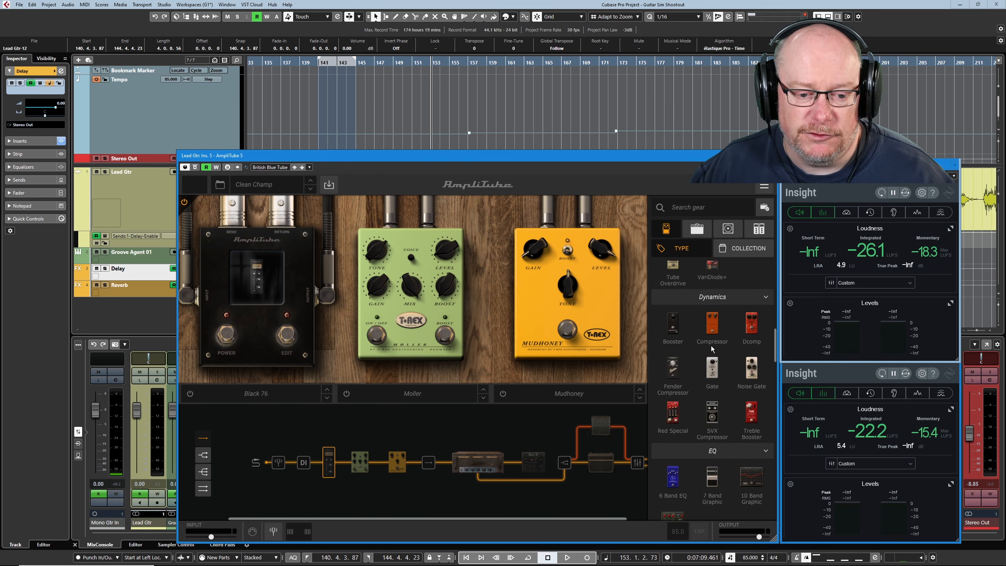
scroll(699, 353, "up", 10)
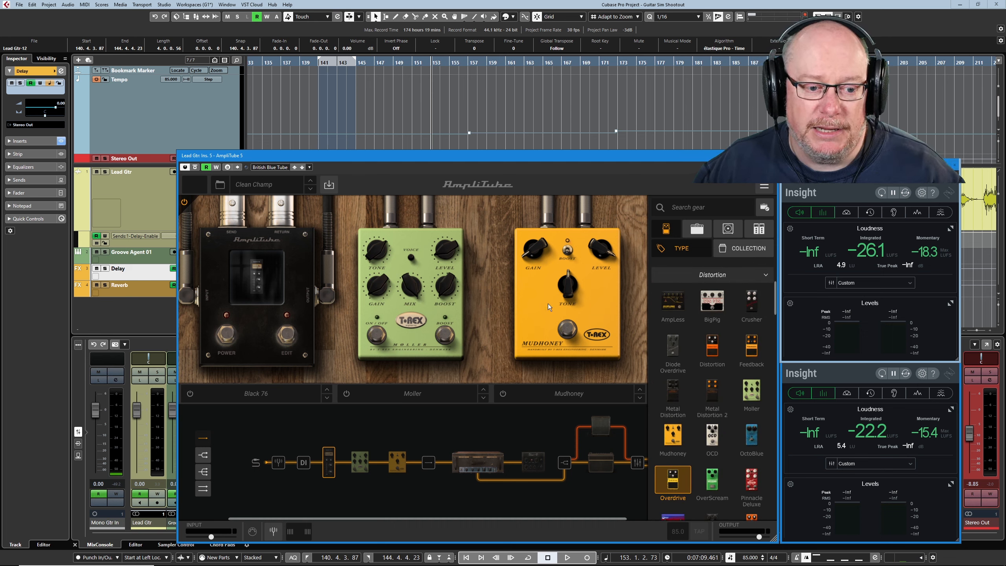
left_click_drag(541, 303, 358, 297)
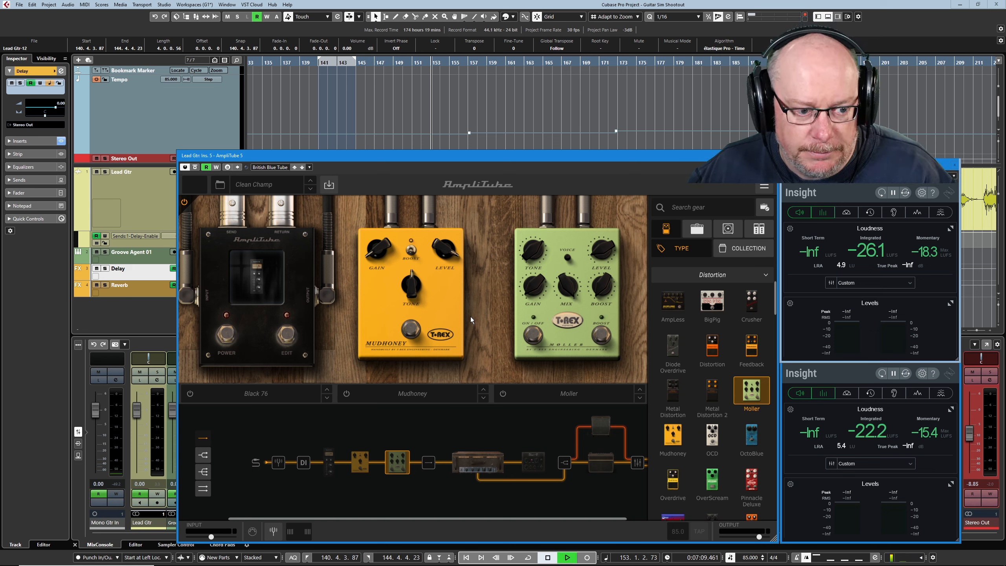
Switch on the Mudhoney and Moller pedals while the lead guitar plays.
left_click(457, 239)
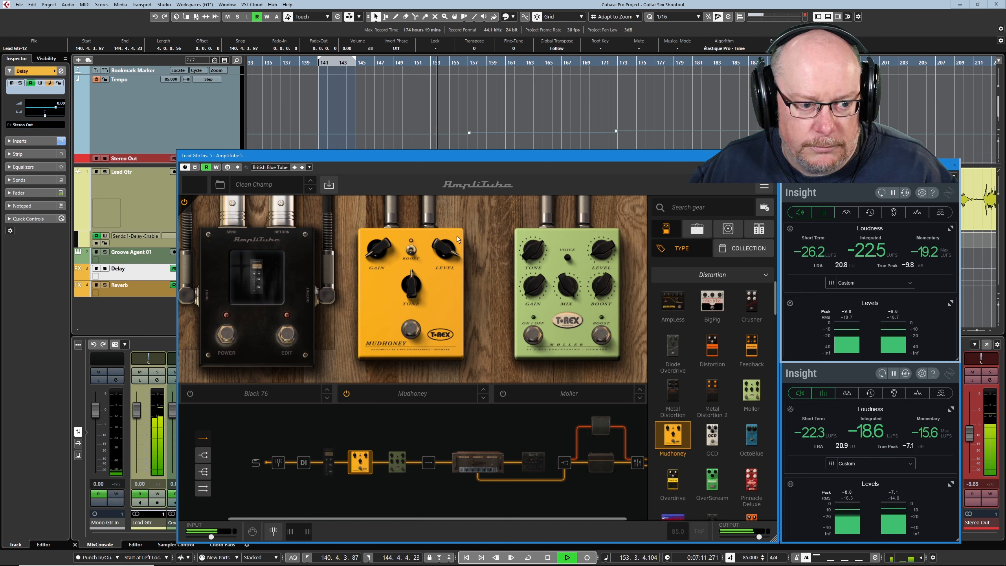
left_click(591, 229)
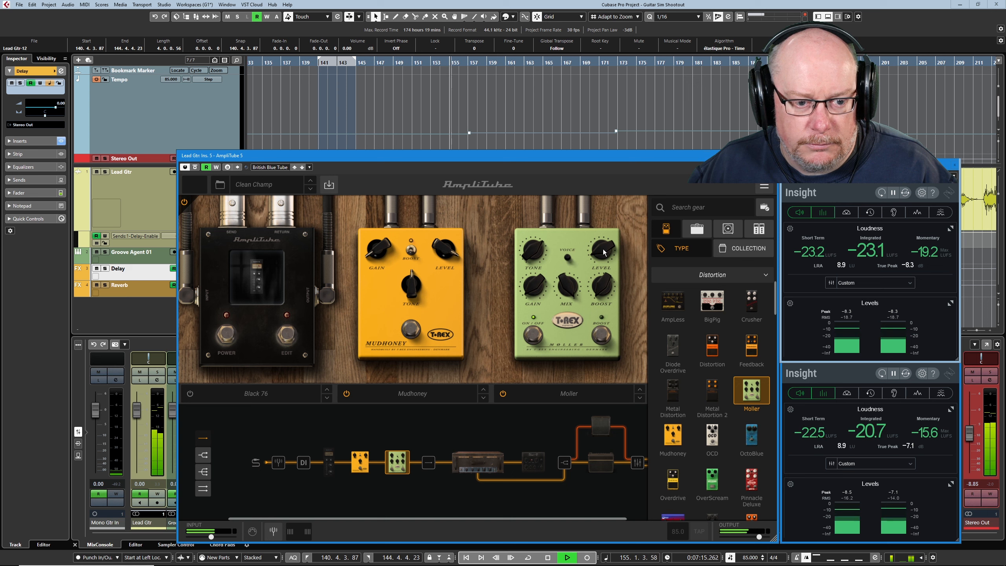
Raise the Moller's level, set its gain to 3.4, adjust the Mudhoney's level, and stop playback.
left_click_drag(604, 250, 602, 223)
left_click_drag(528, 285, 527, 248)
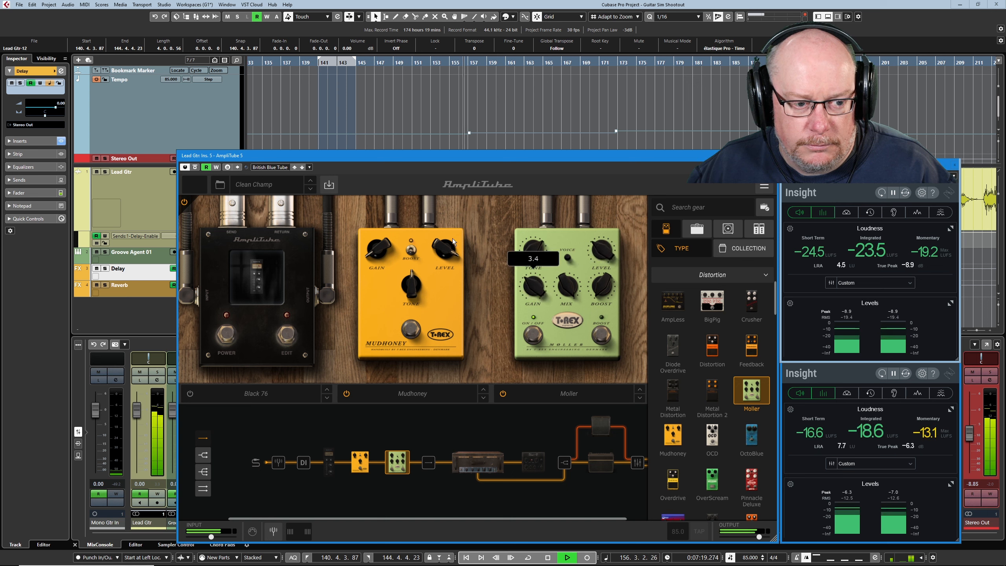
left_click_drag(452, 238, 443, 261)
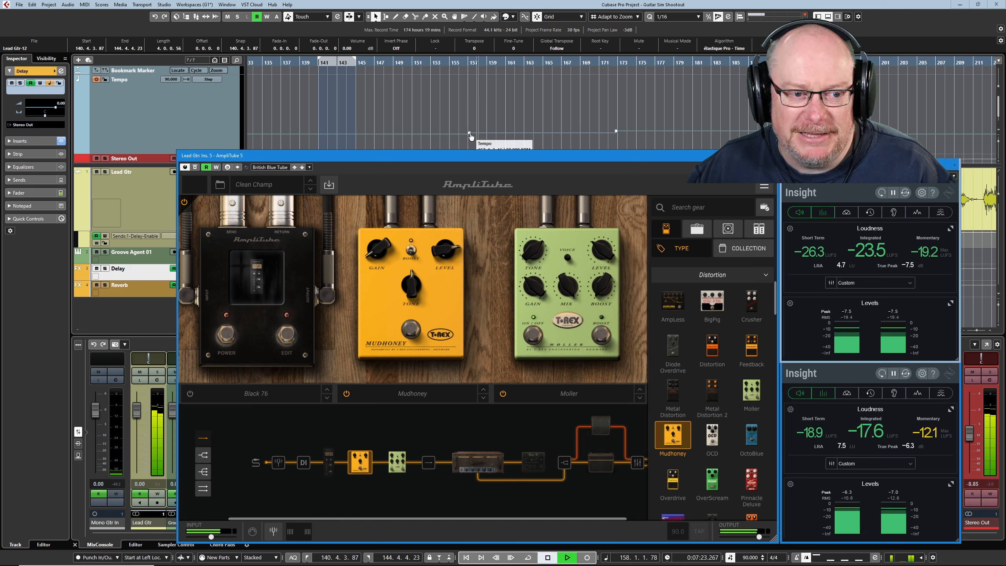
key("space")
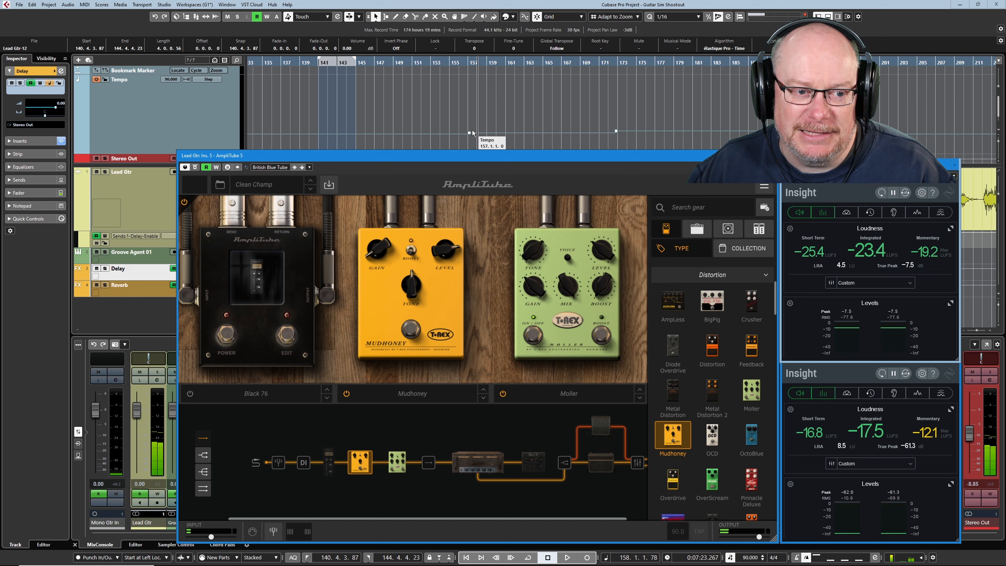
Restart playback and set the Moller pedal's level to 5.6.
left_click_drag(477, 157, 507, 150)
key("space")
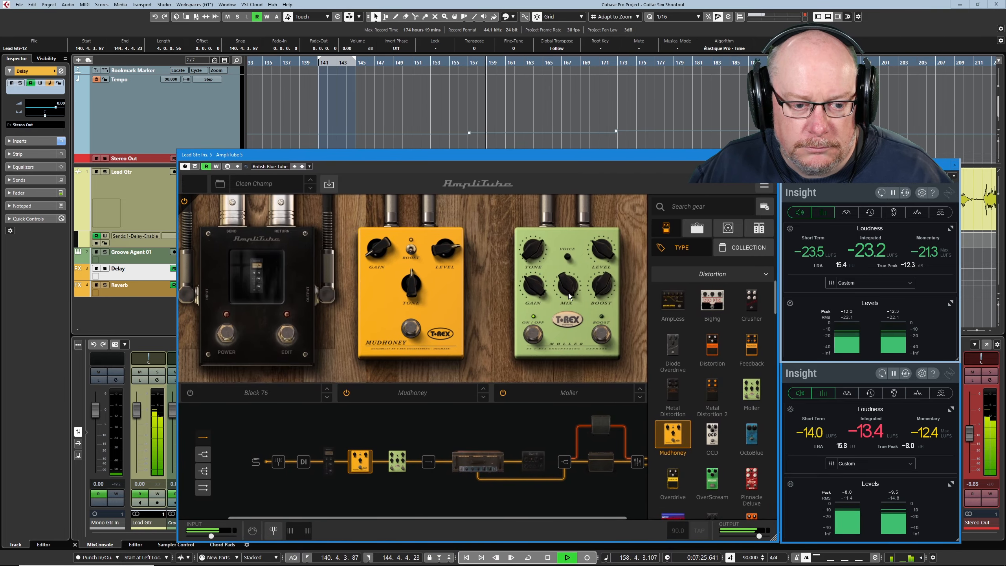
left_click_drag(602, 251, 601, 223)
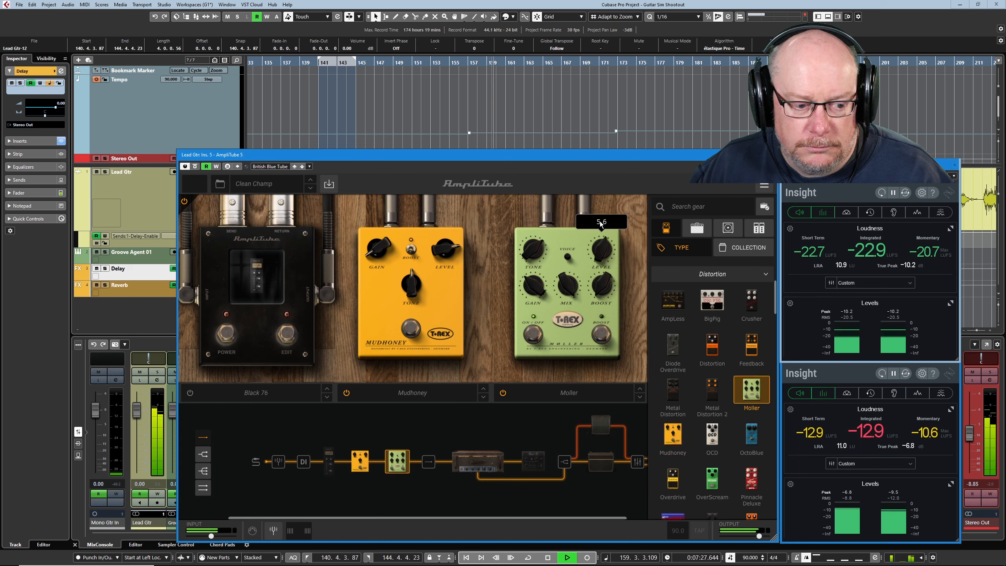
Stop playback and remove the Black 76 compressor from the signal chain.
left_click(328, 461)
key("space")
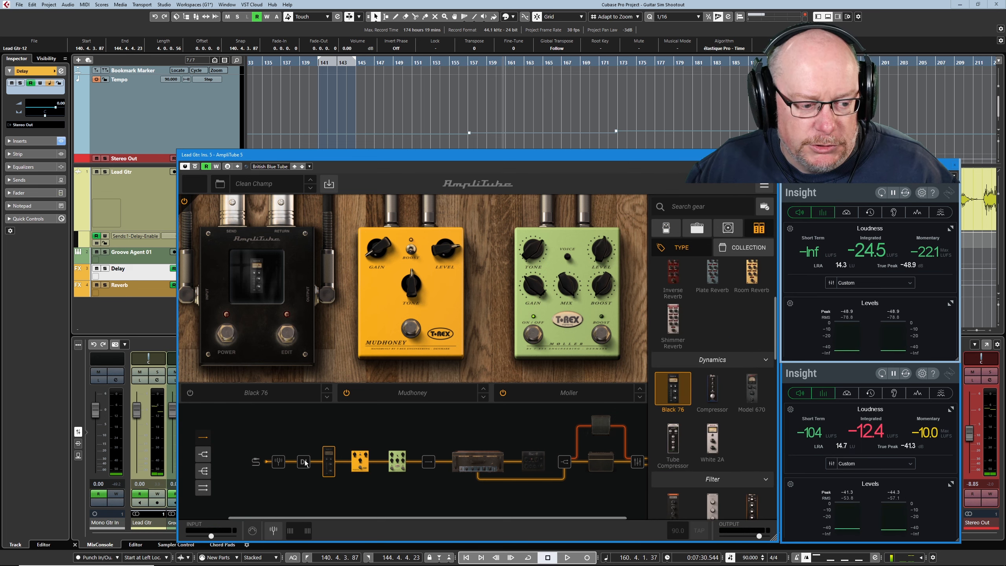
right_click(329, 460)
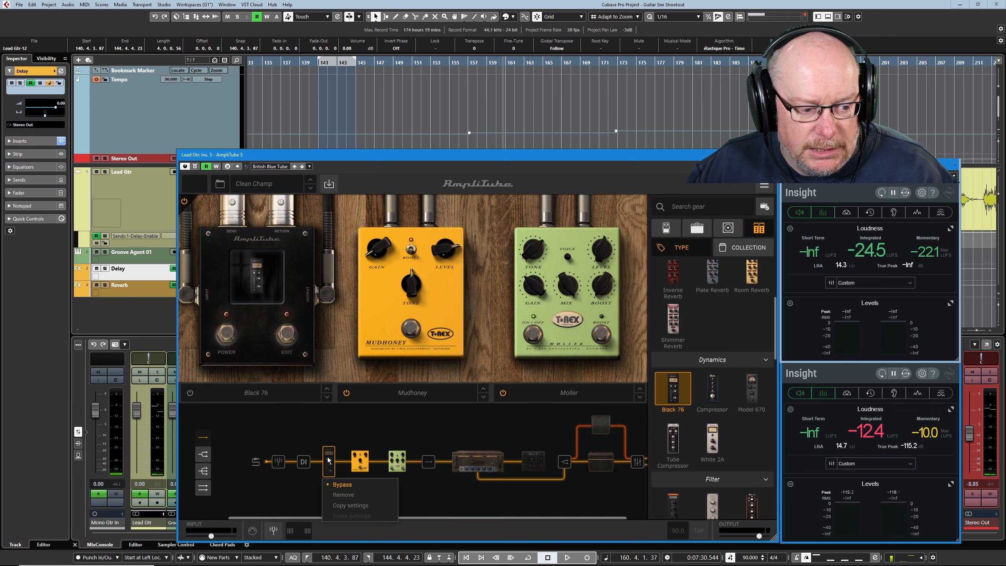
left_click(344, 495)
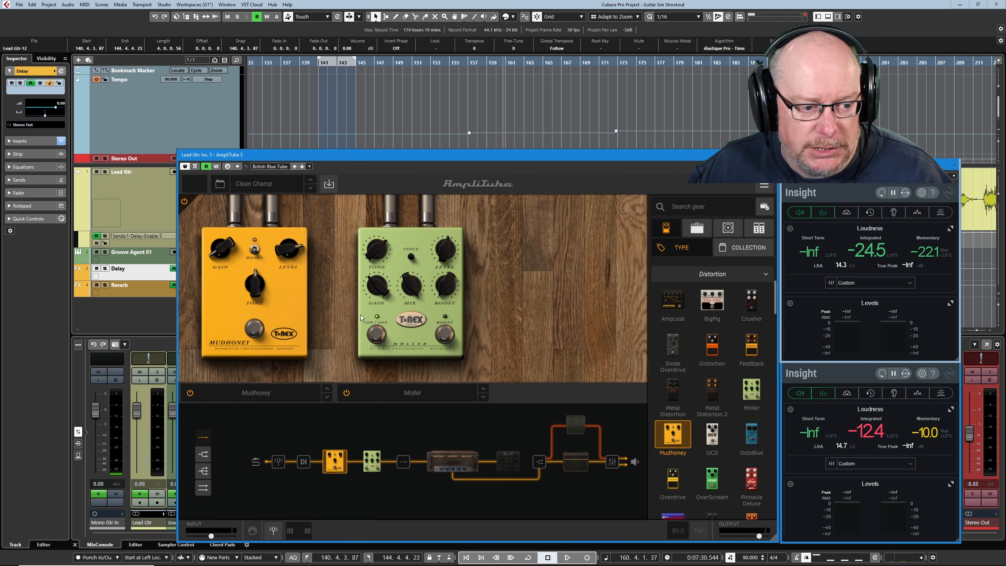
Restart playback, set the Moller's level to 5.5, and set the British Blue Tube 30TB amp's volume to 1.6.
key("space")
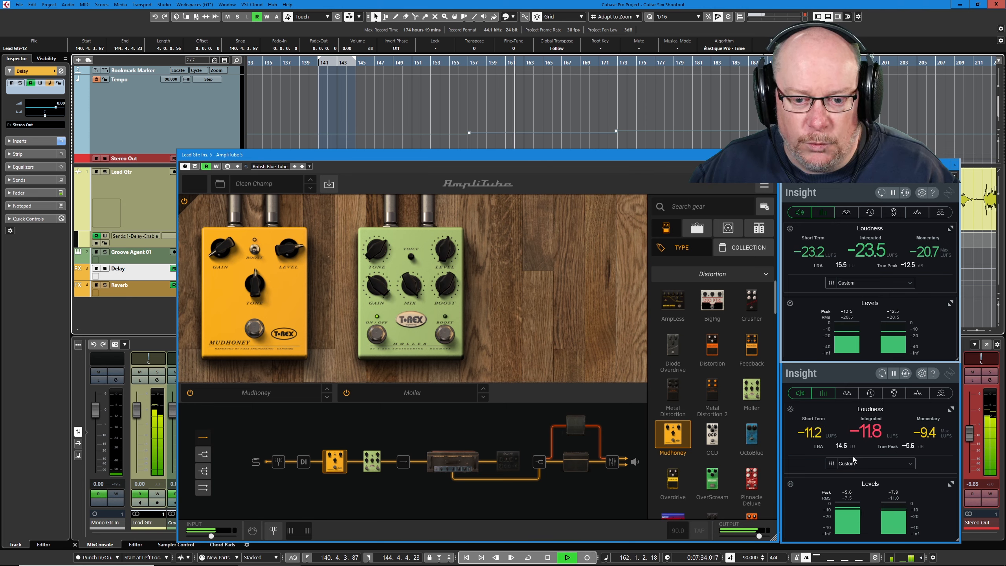
left_click(447, 260)
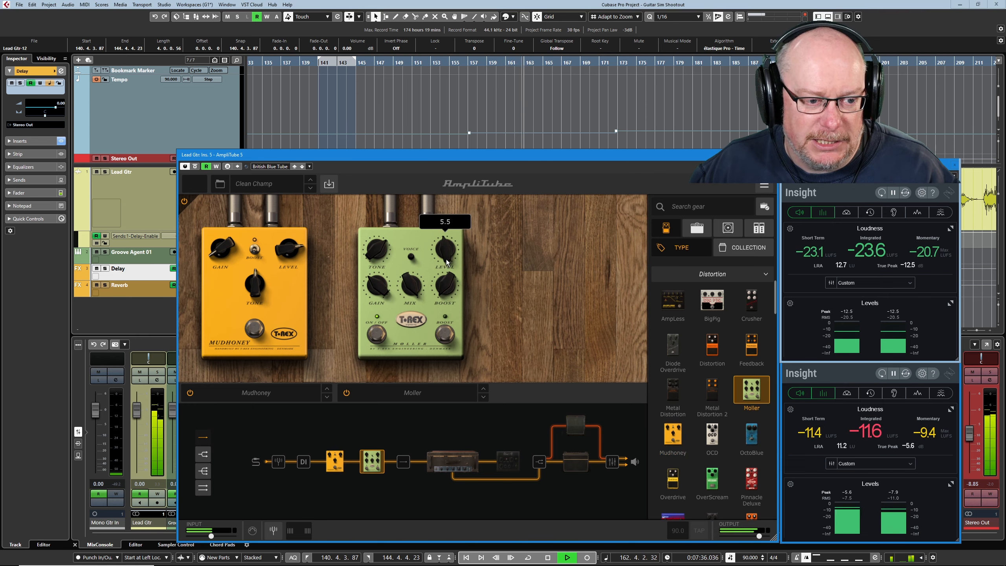
left_click(454, 460)
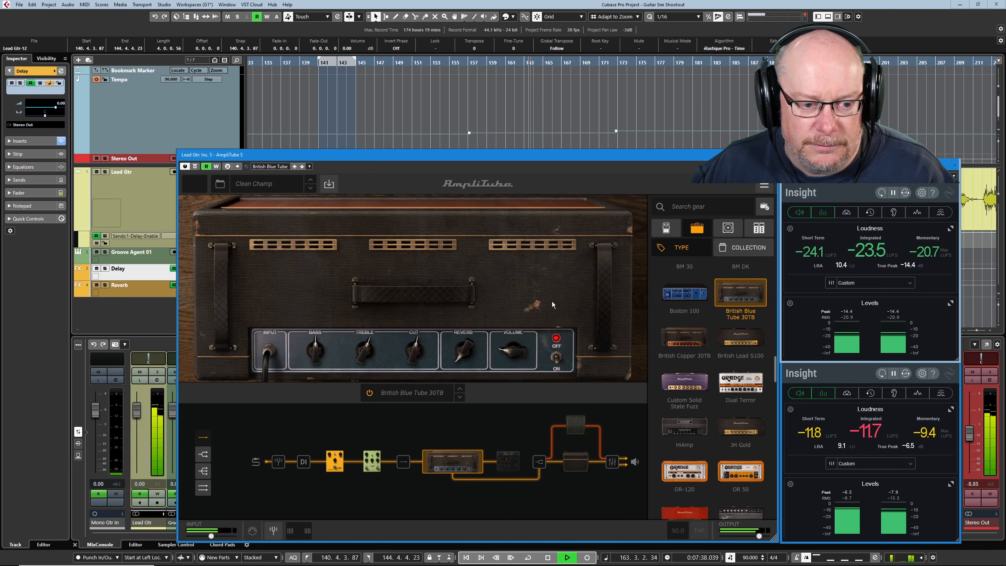
key("space")
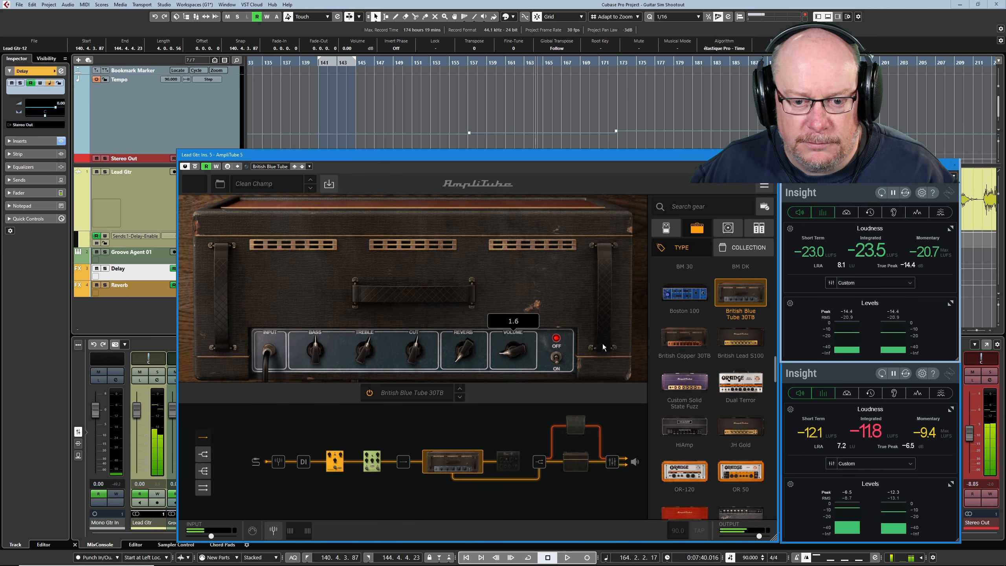
key("space")
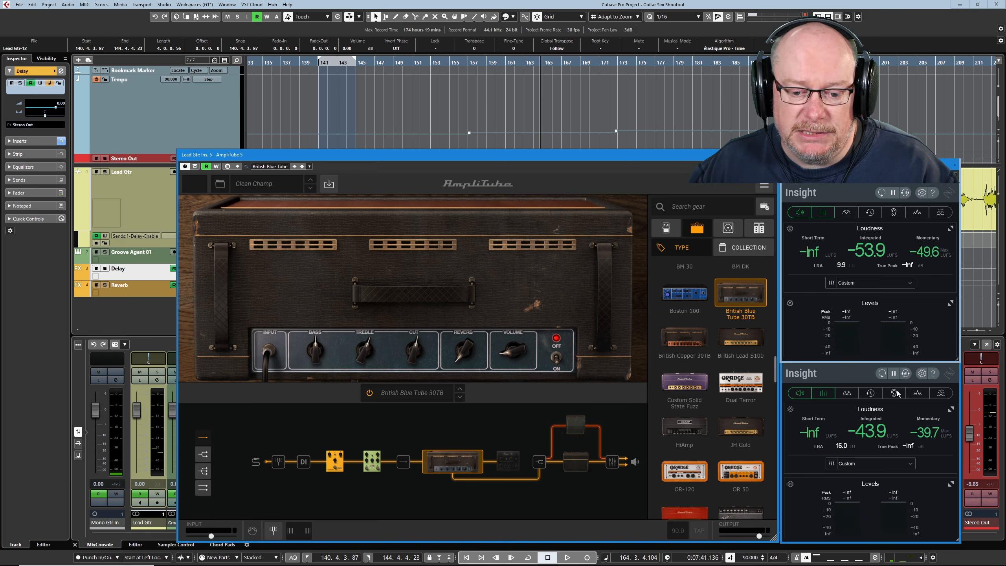
key("space")
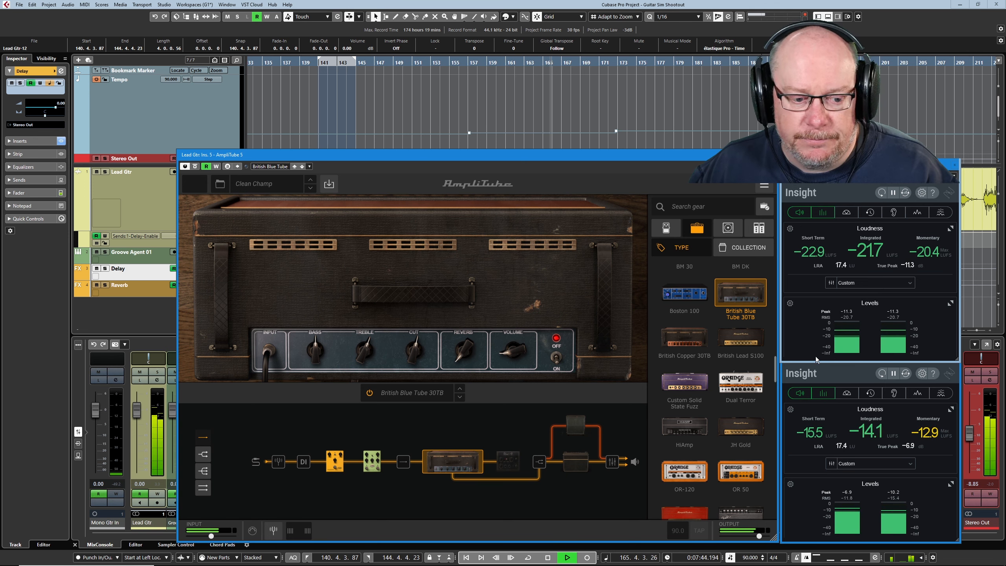
Set the Mudhoney's level to 5.0 and the Moller's level to 2.5, and adjust the Moller's gain.
left_click(335, 461)
left_click_drag(283, 252, 276, 292)
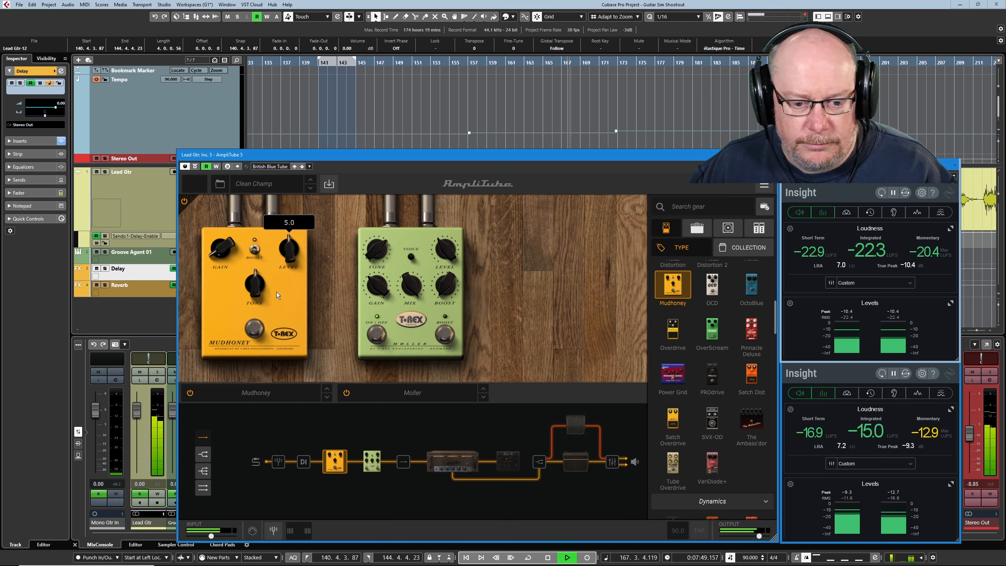
left_click_drag(456, 253, 434, 264)
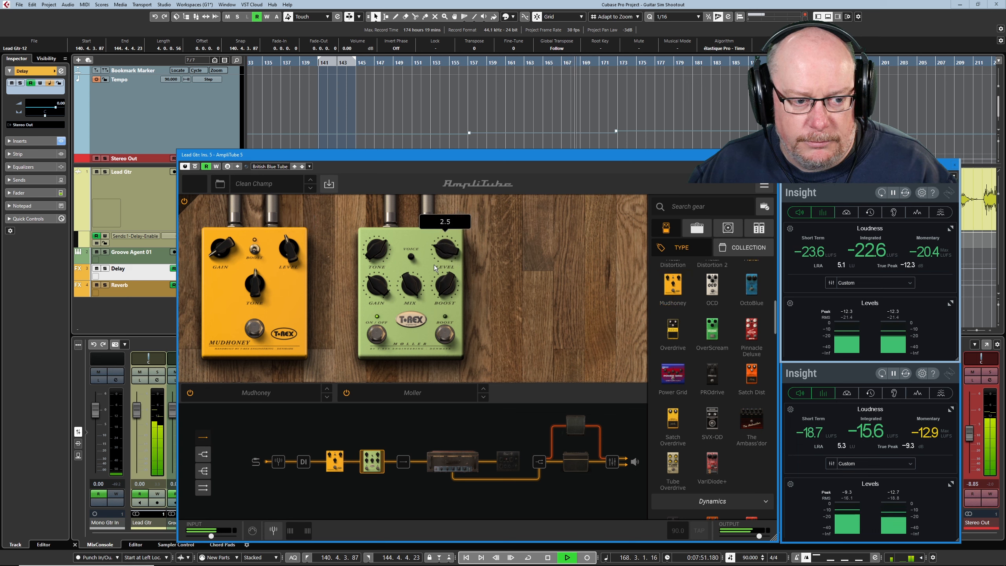
left_click(376, 278)
left_click_drag(377, 278, 376, 269)
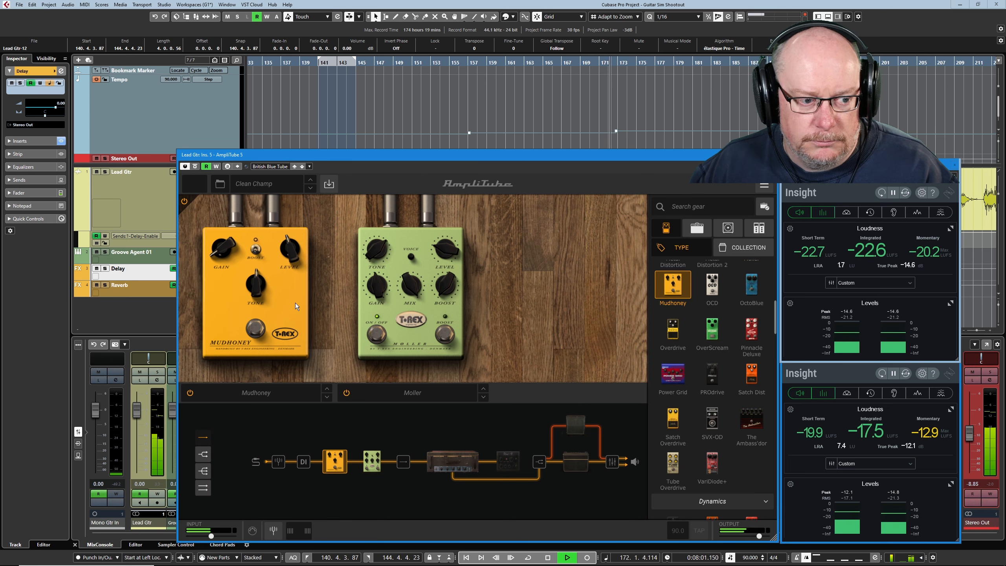
Move the Mudhoney behind the Moller in the chain, then set its gain to 1.9 and the Moller's level to 4.1.
left_click_drag(296, 303, 476, 334)
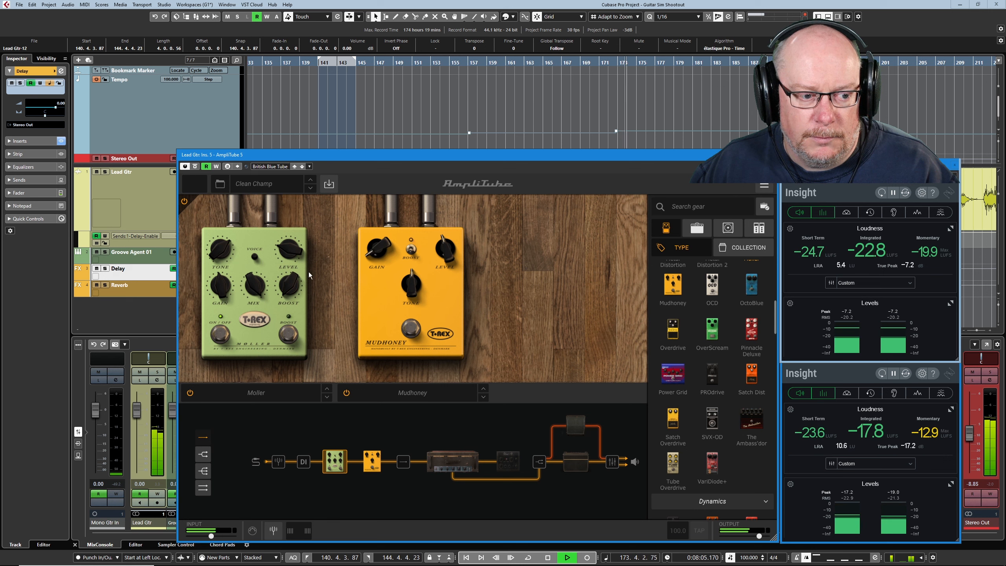
left_click(374, 233)
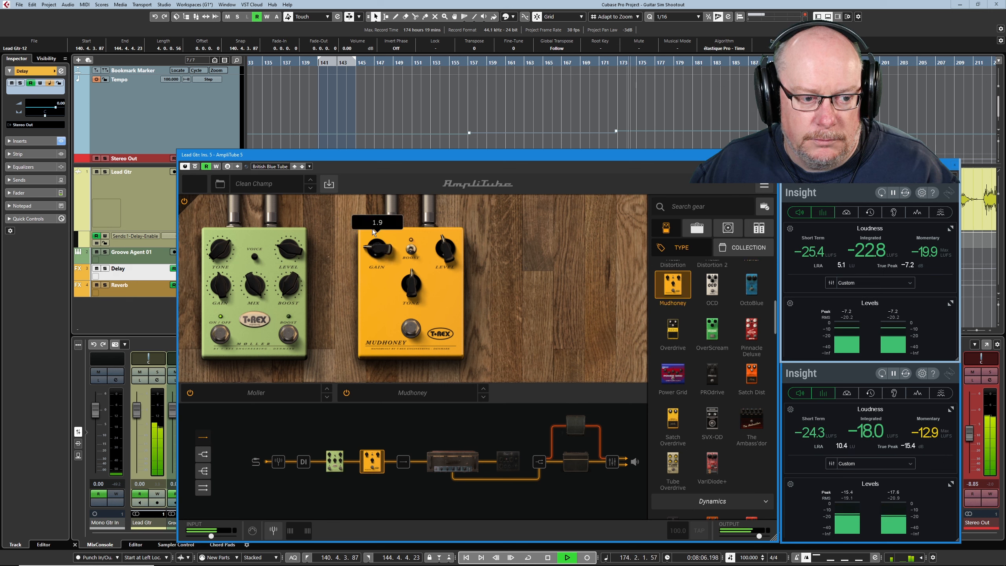
left_click(218, 250)
left_click(286, 231)
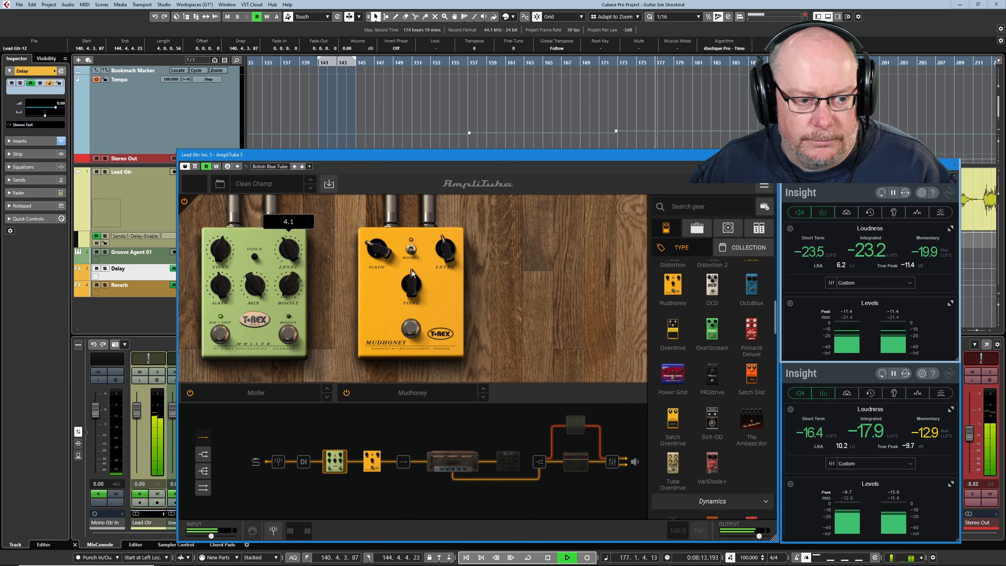
Set the Mudhoney's level to 5.7 and the Moller's level to 3.4, and stop playback.
left_click(445, 247)
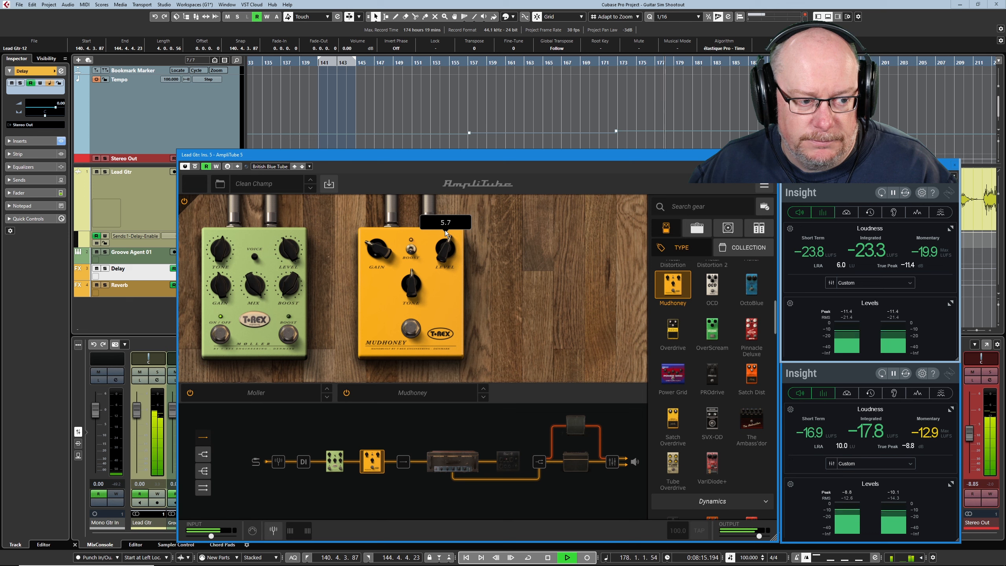
left_click(293, 257)
left_click_drag(293, 256, 292, 262)
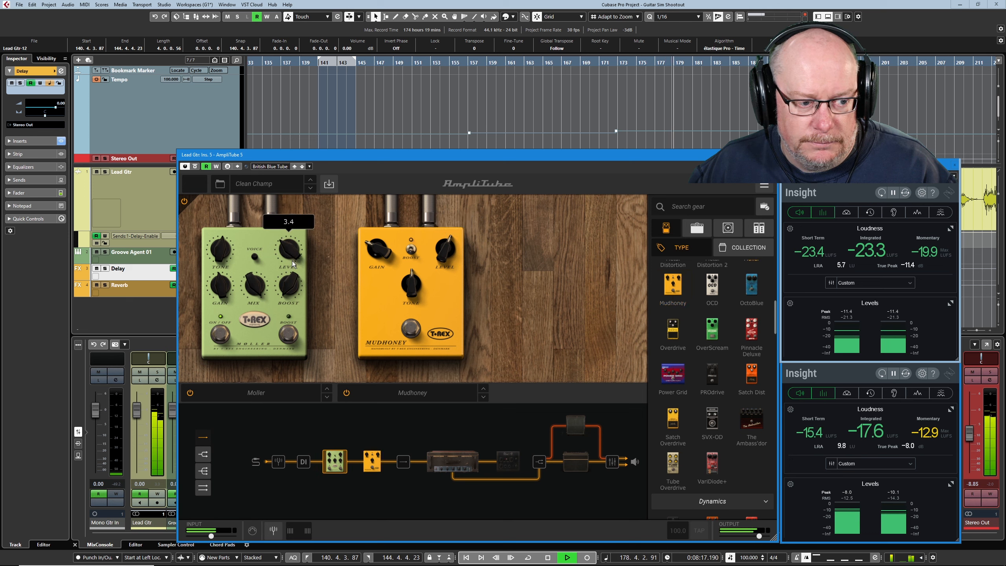
key("space")
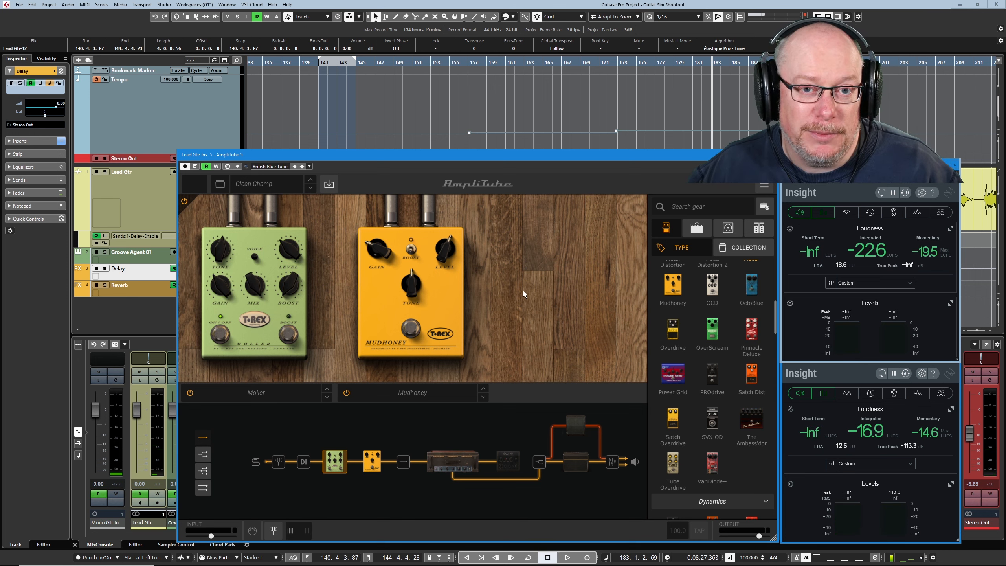
Browse the distortion pedals and replace the Mudhoney with the Pinnacle Deluxe.
scroll(680, 314, "up", 2)
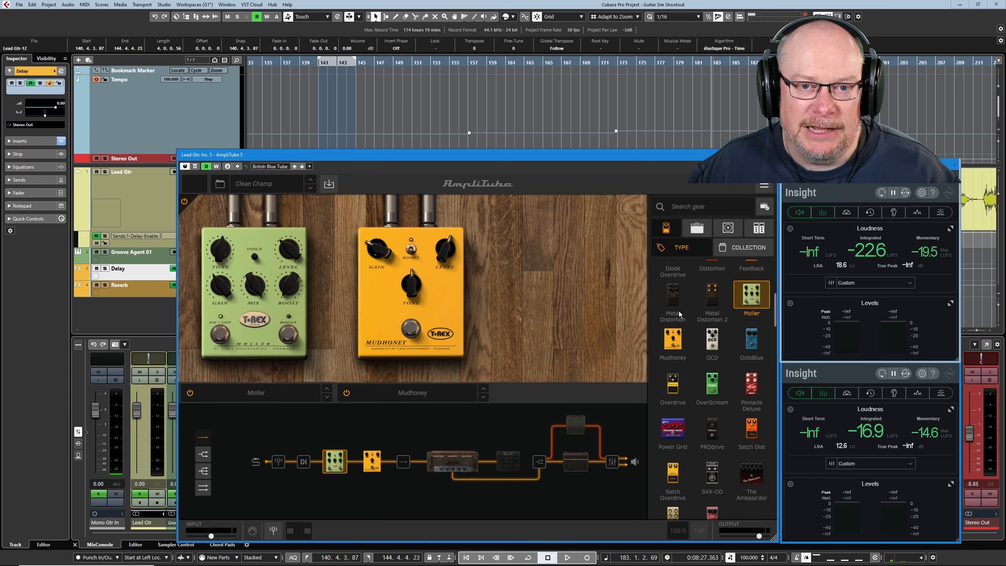
scroll(698, 345, "up", 3)
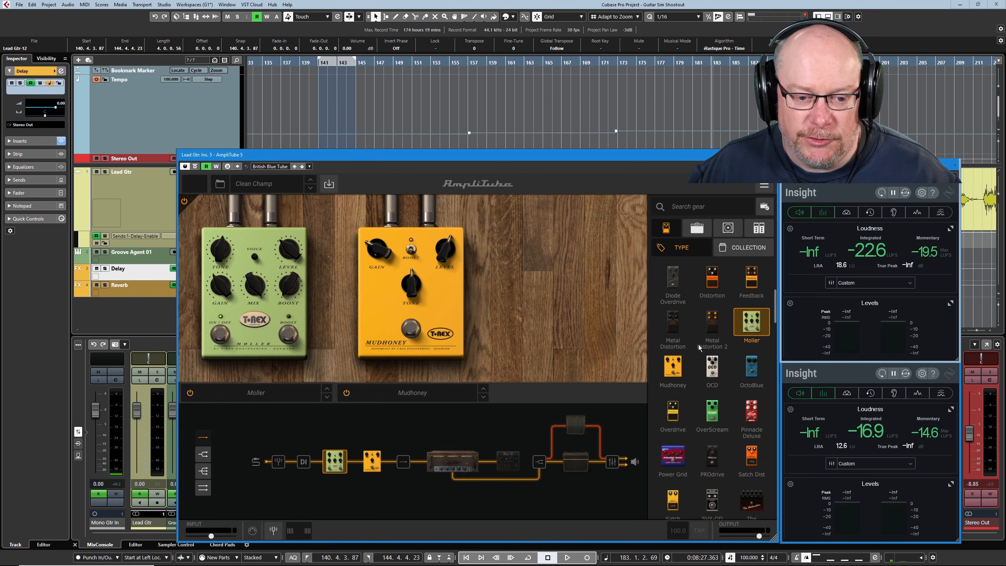
scroll(711, 392, "down", 3)
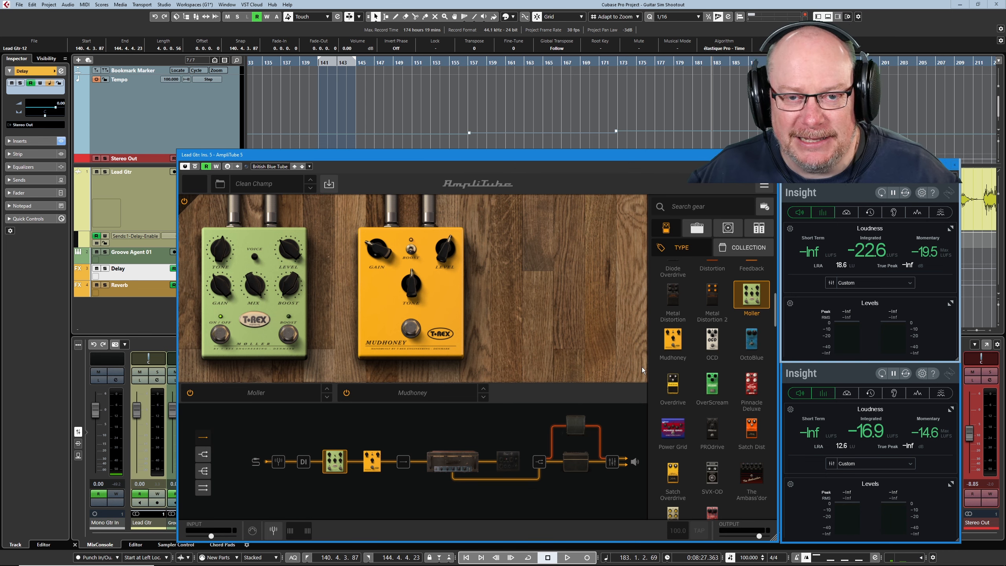
left_click(753, 386)
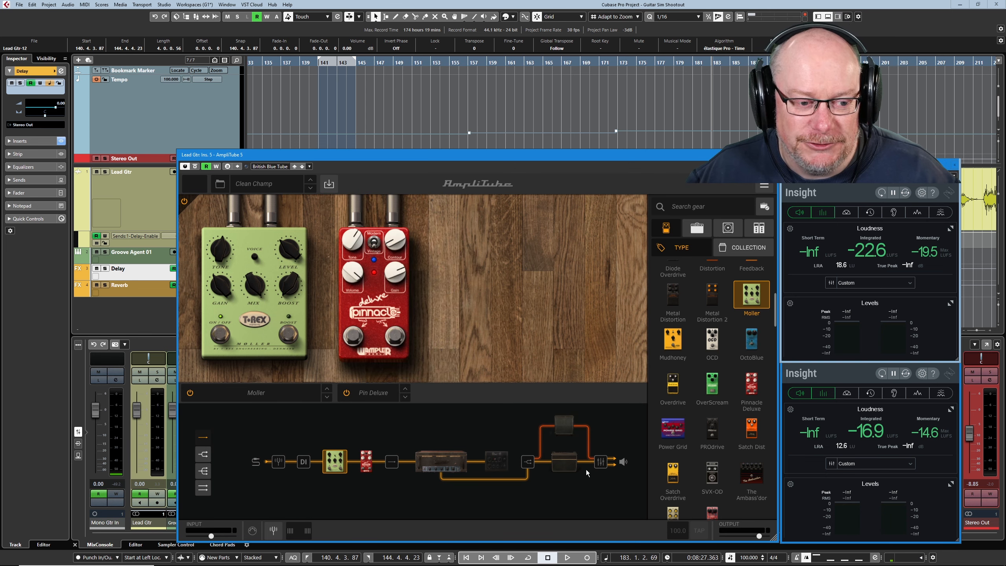
Restart playback and set the Pinnacle Deluxe's gain to 3.3.
scroll(717, 400, "down", 9)
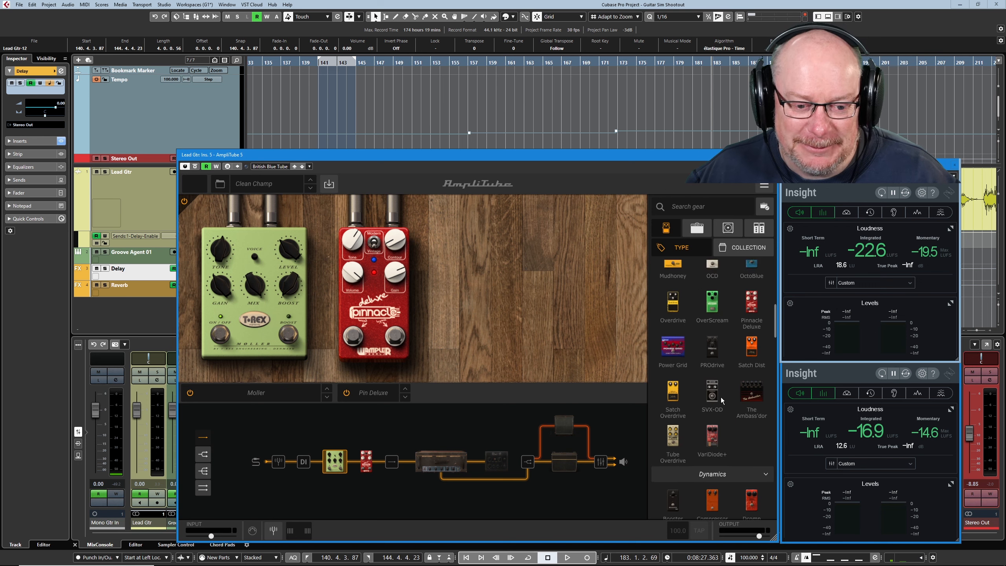
key("space")
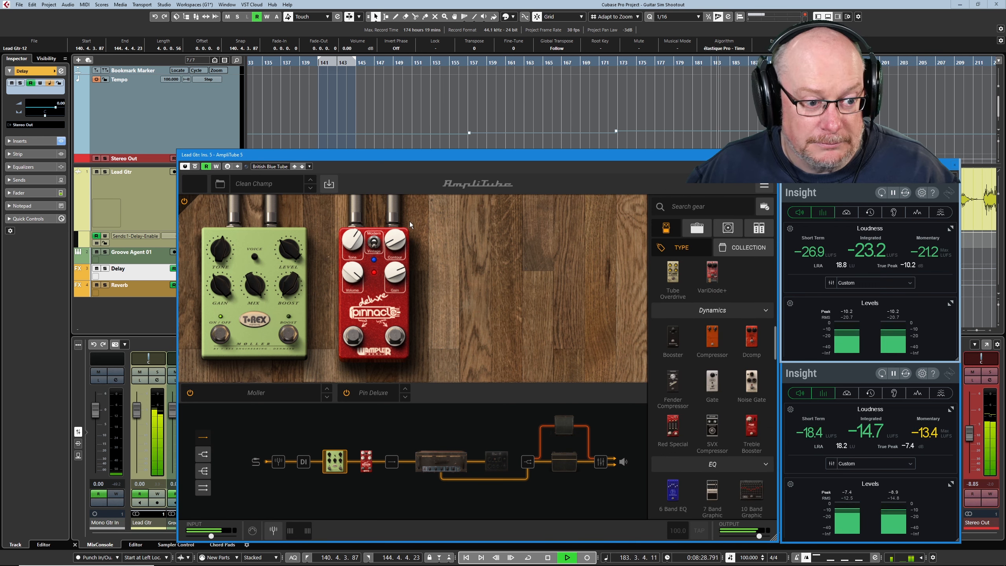
left_click_drag(403, 273, 342, 254)
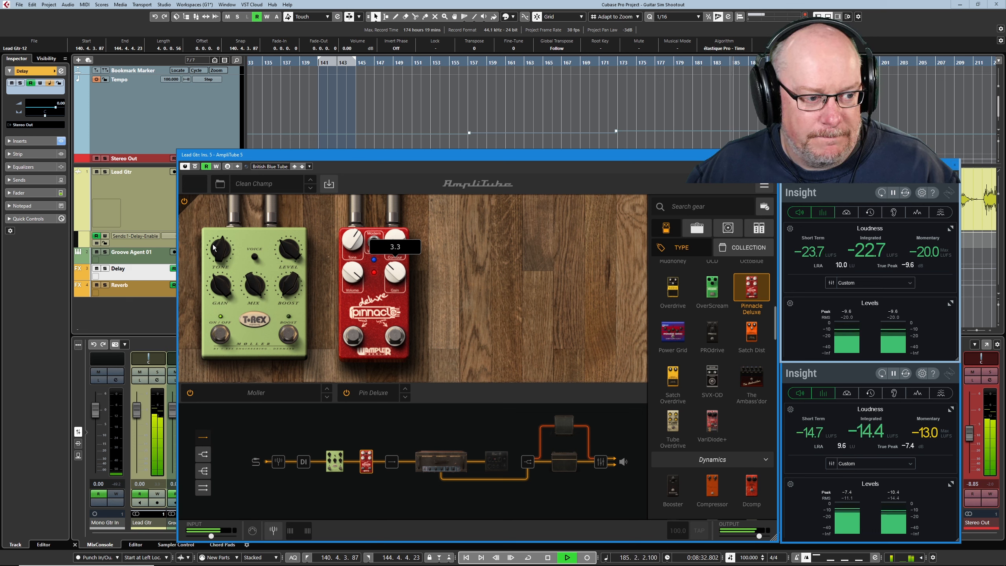
Adjust the Moller's tone, set its gain to 2.7 and level to 2.8, and stop playback.
left_click(213, 244)
left_click_drag(224, 290, 230, 305)
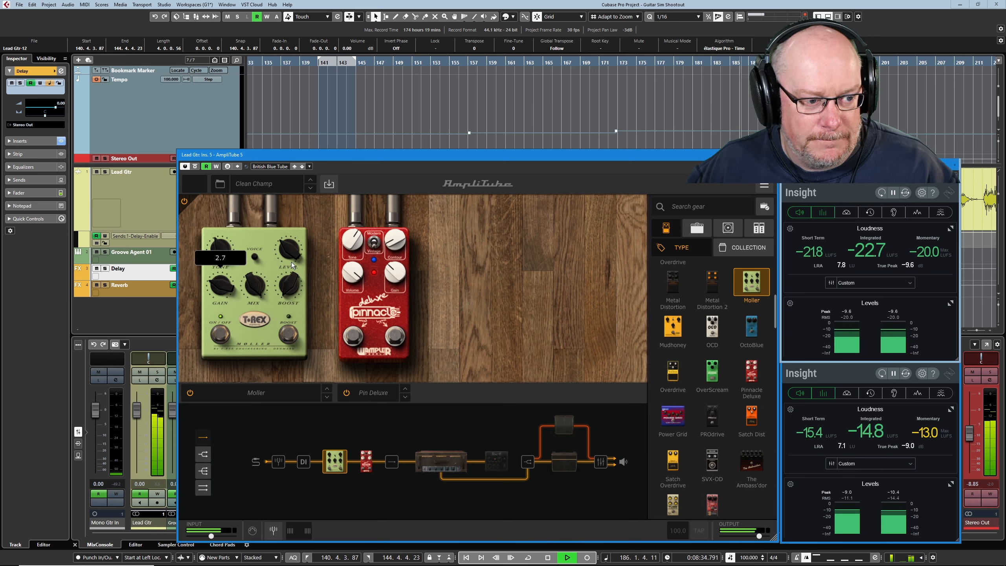
left_click_drag(290, 250, 288, 259)
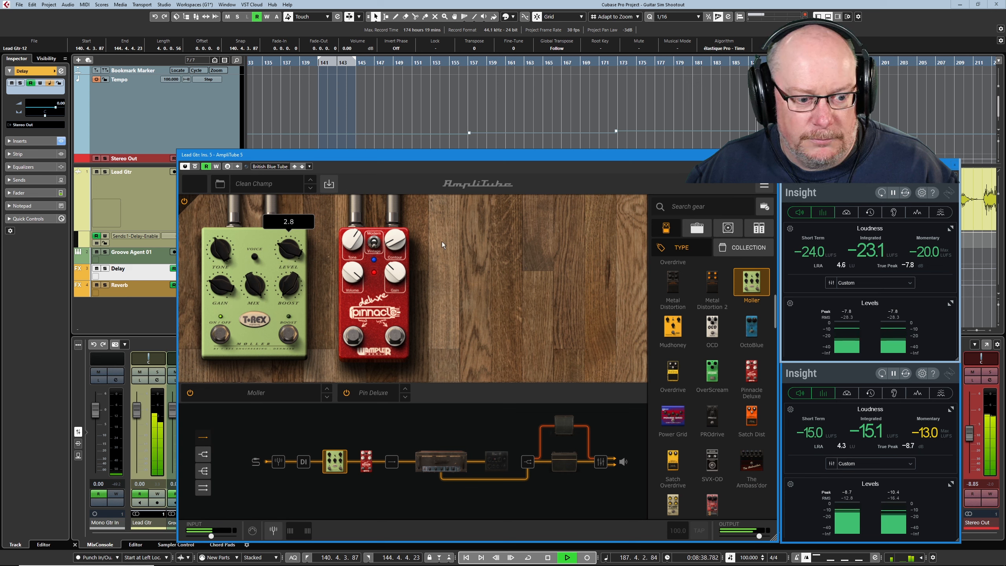
key("space")
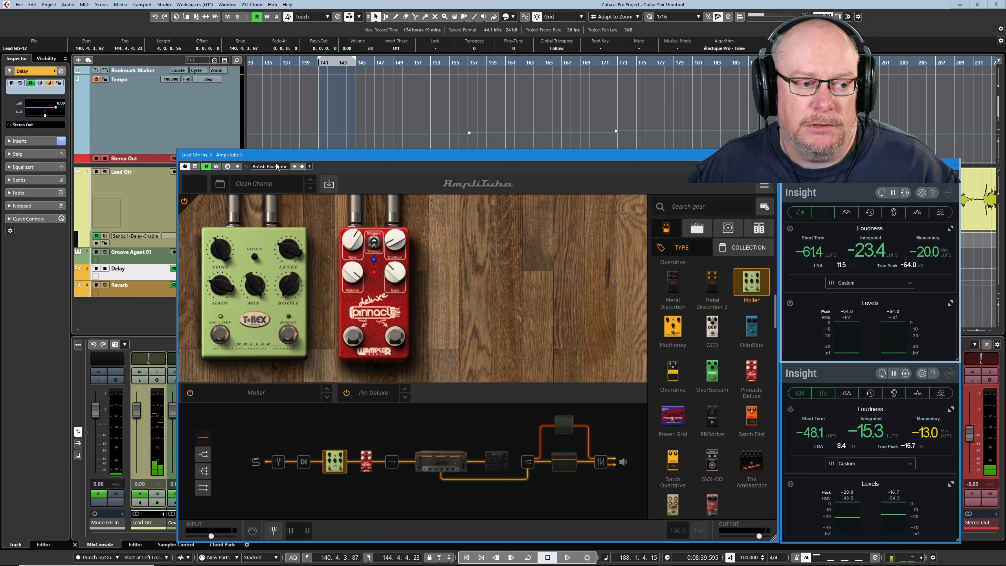
Load the Orange AD30 preset and close the preset browser.
left_click(294, 163)
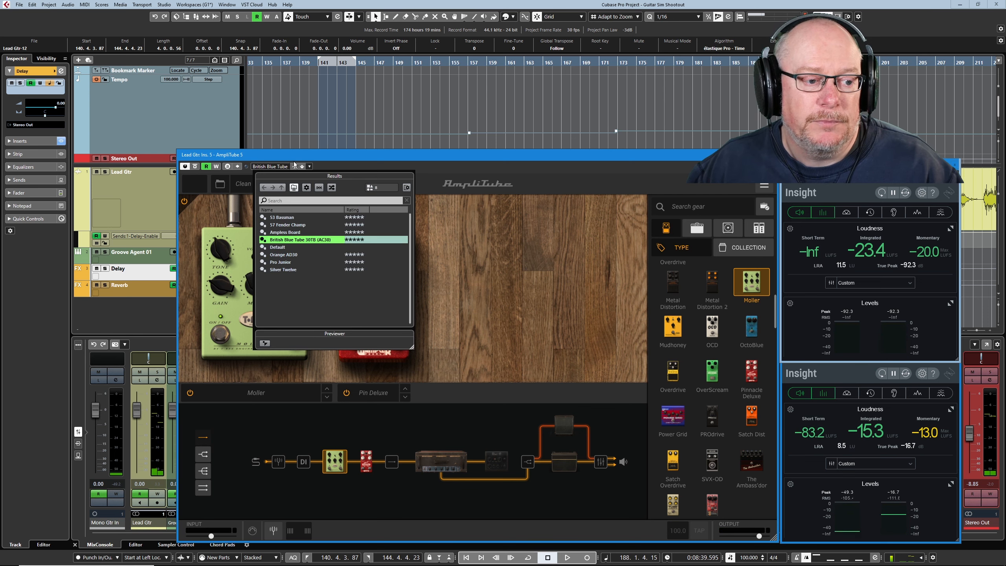
left_click(289, 255)
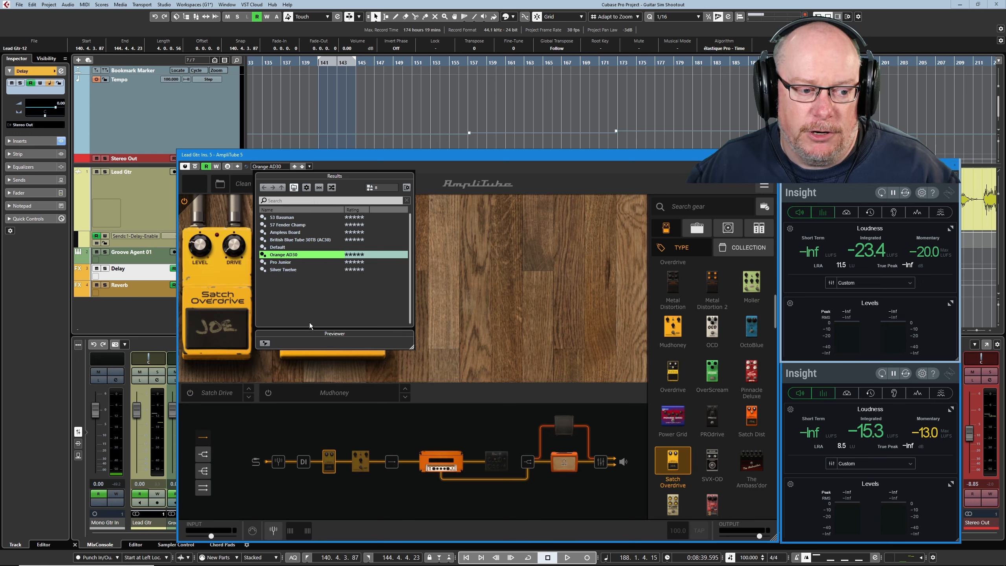
left_click(484, 310)
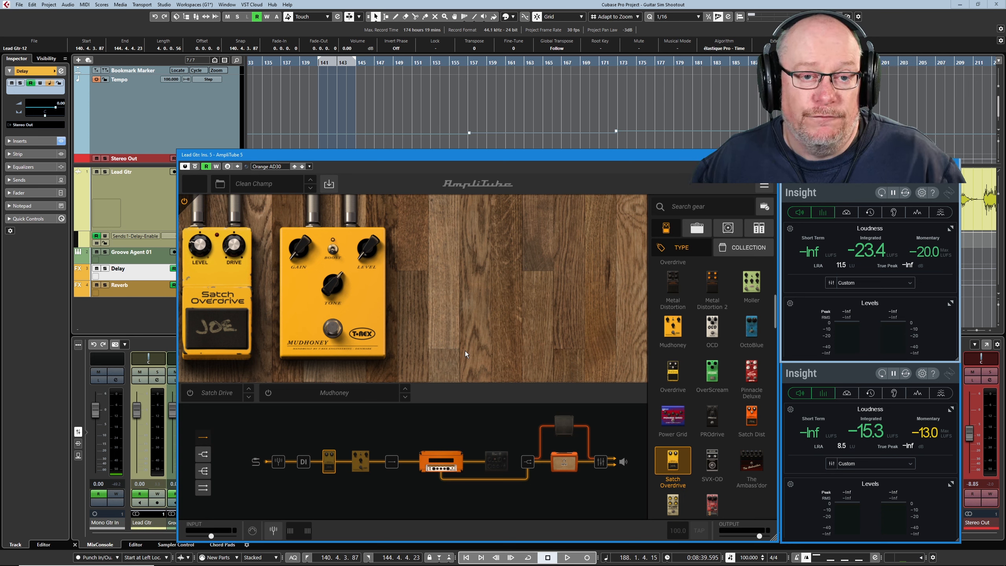
Examine the preset's 4x12 Brit 8000 cabinet and the list of alternative cabinet types, and close the list without choosing one.
left_click(569, 425)
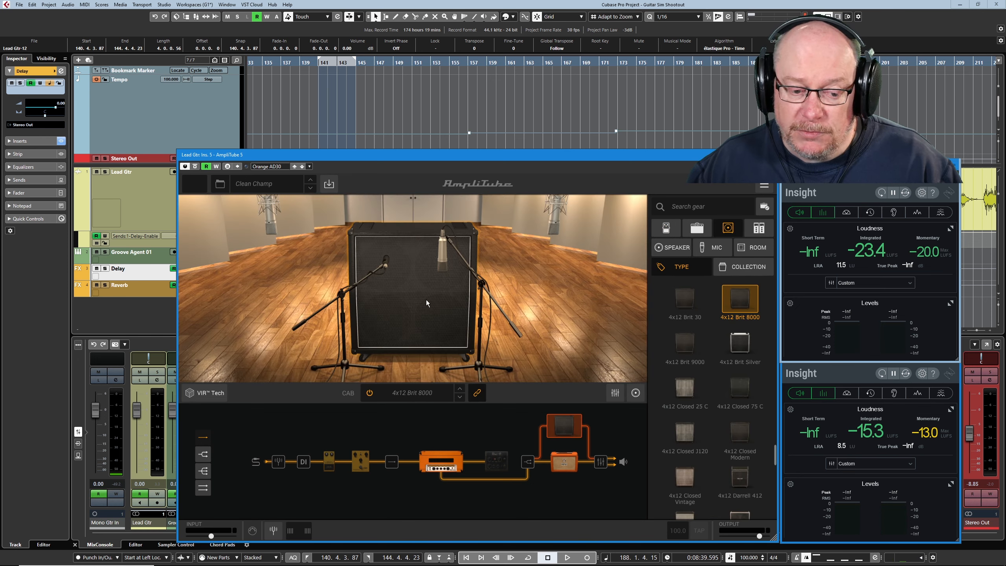
right_click(570, 429)
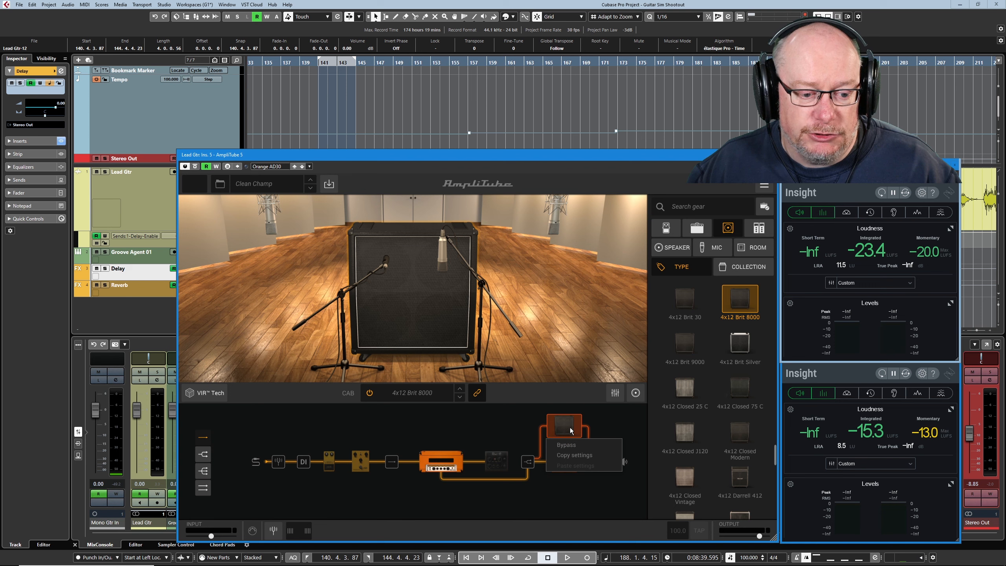
left_click(424, 396)
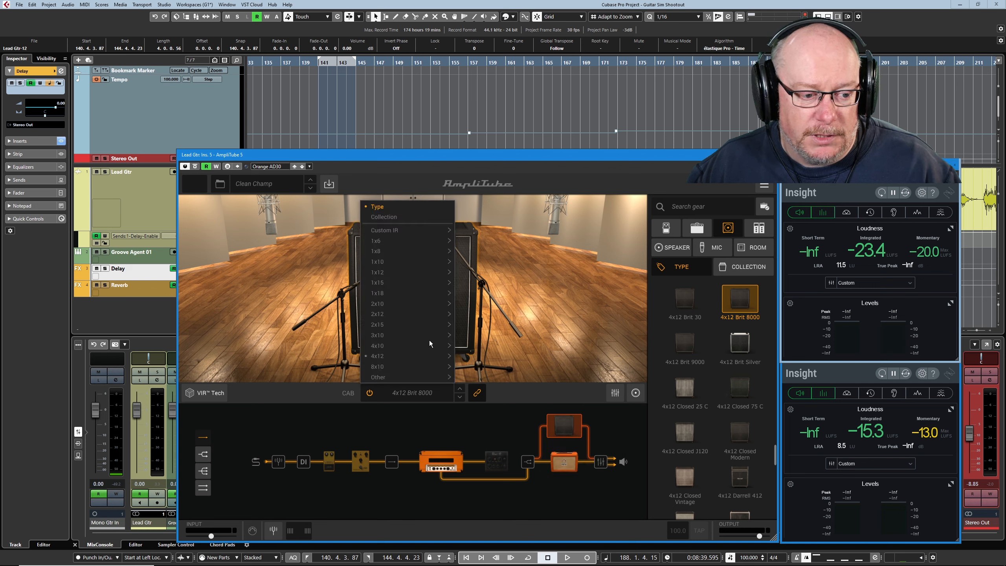
mouse_move(422, 355)
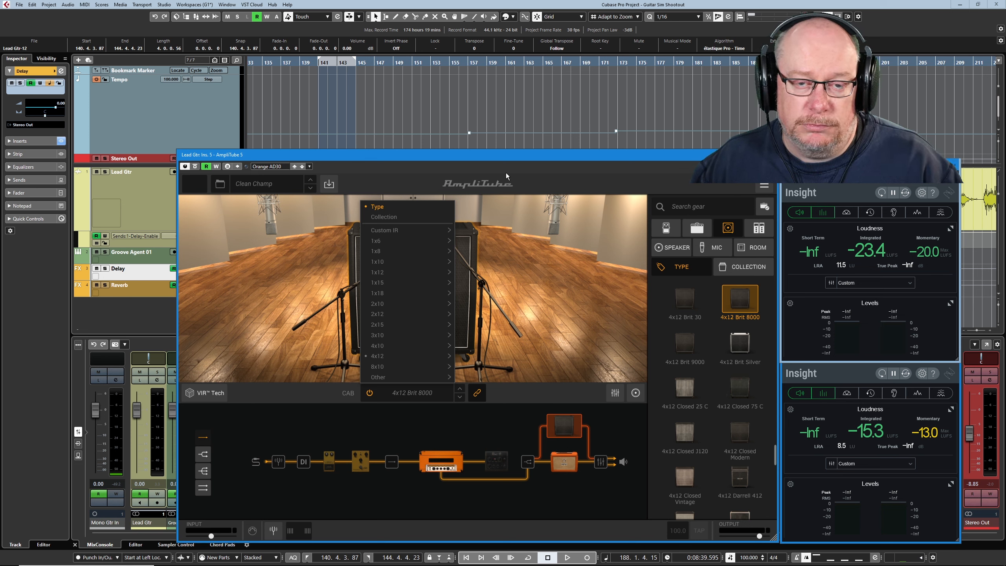
left_click(525, 154)
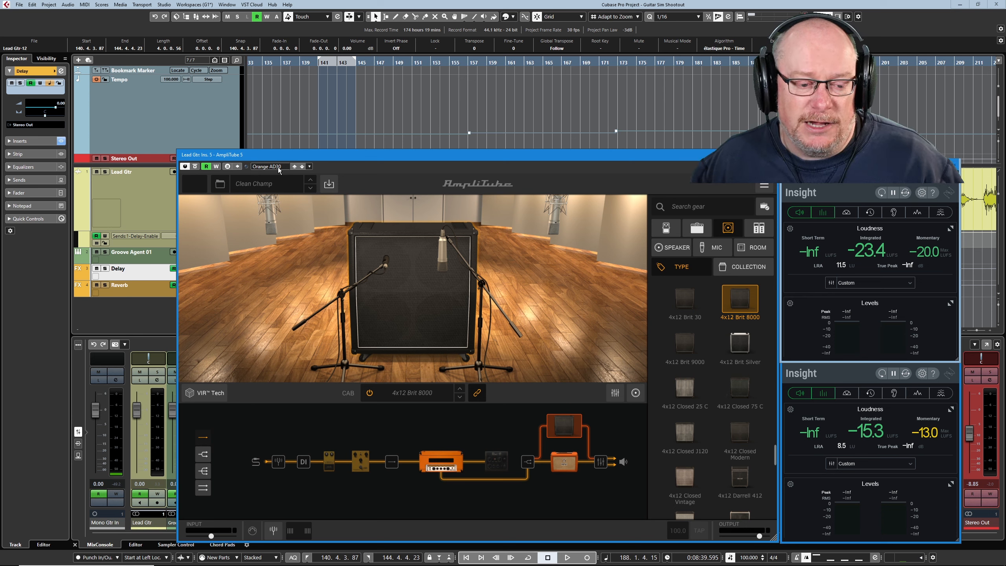
Start playback, enable the Mudhoney, adjust its level and set its gain to 2.8, and stop playback.
key("space")
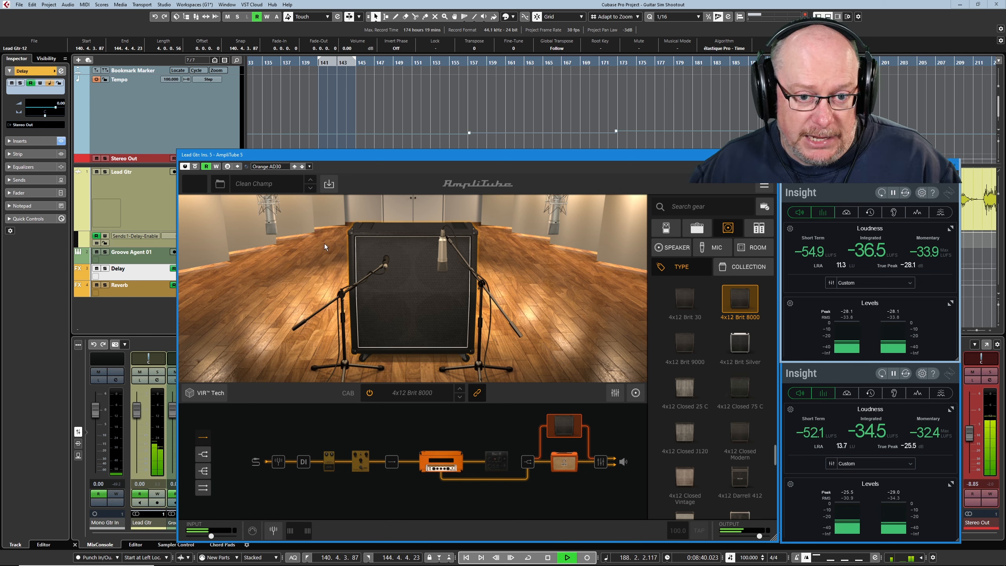
left_click(361, 463)
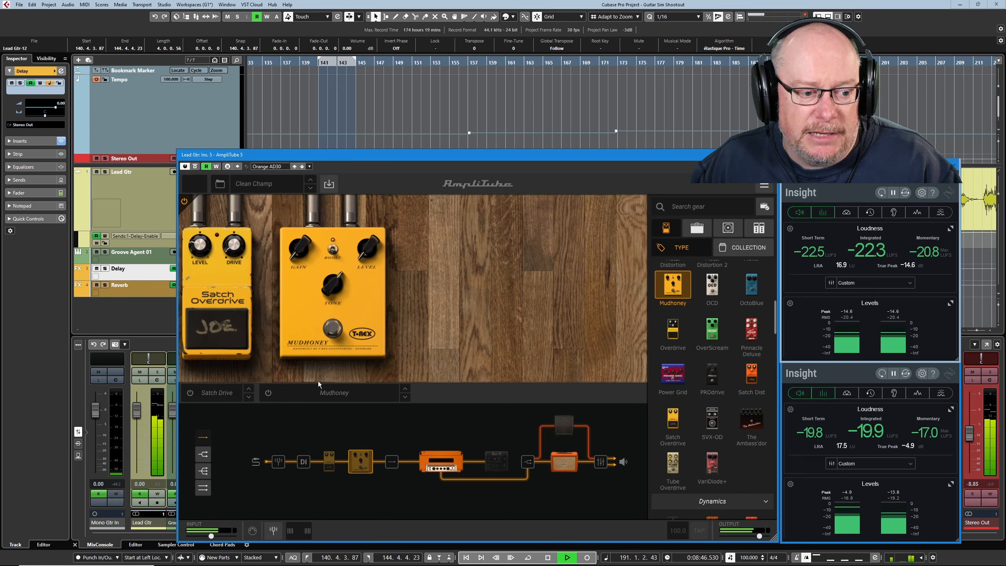
left_click(334, 329)
left_click_drag(366, 250, 374, 134)
left_click_drag(290, 247, 286, 210)
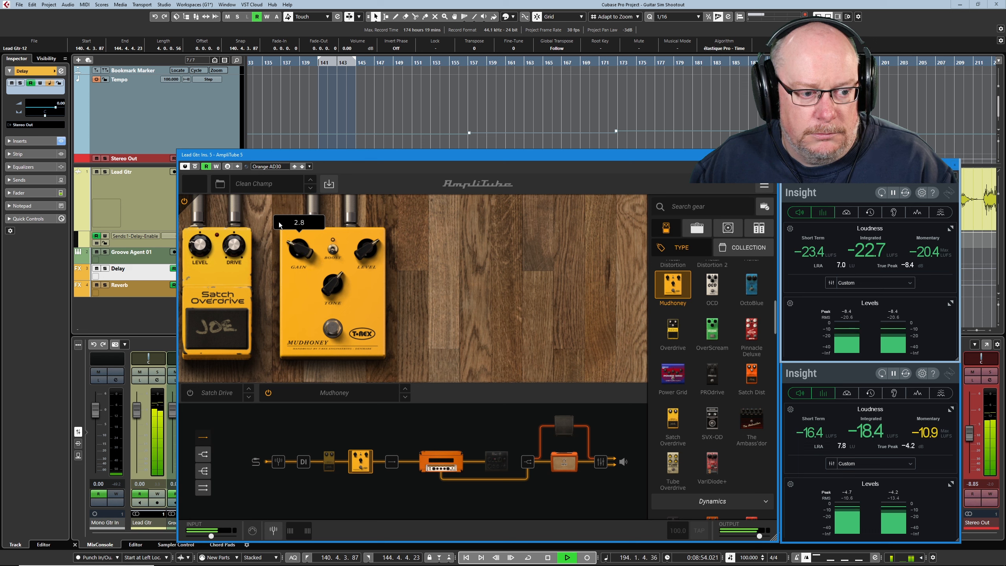
key("space")
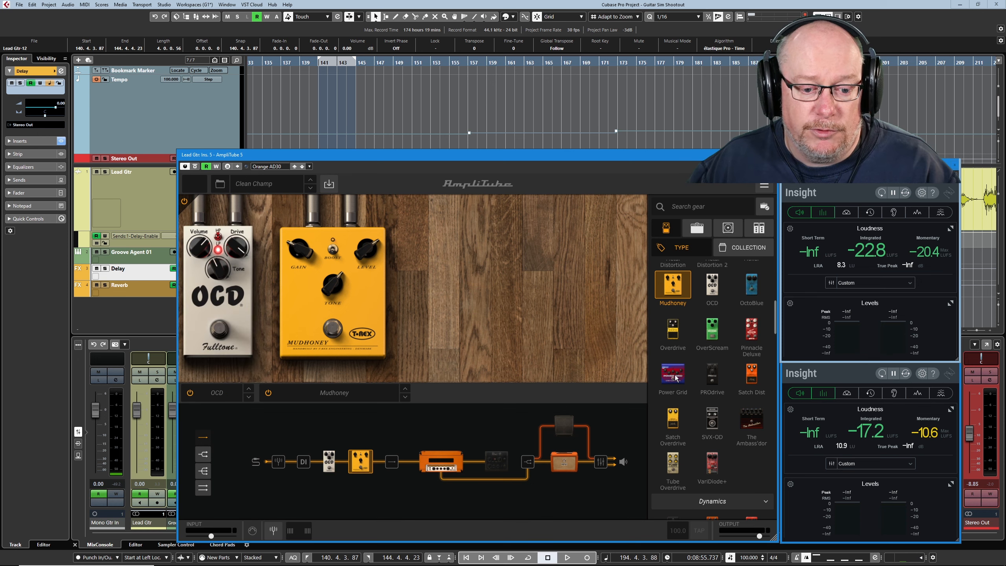
Replace the Mudhoney with the Power Grid and balance it against the OCD, setting the Power Grid's volume to 6.3 and treble to 8.4.
left_click_drag(671, 373, 342, 295)
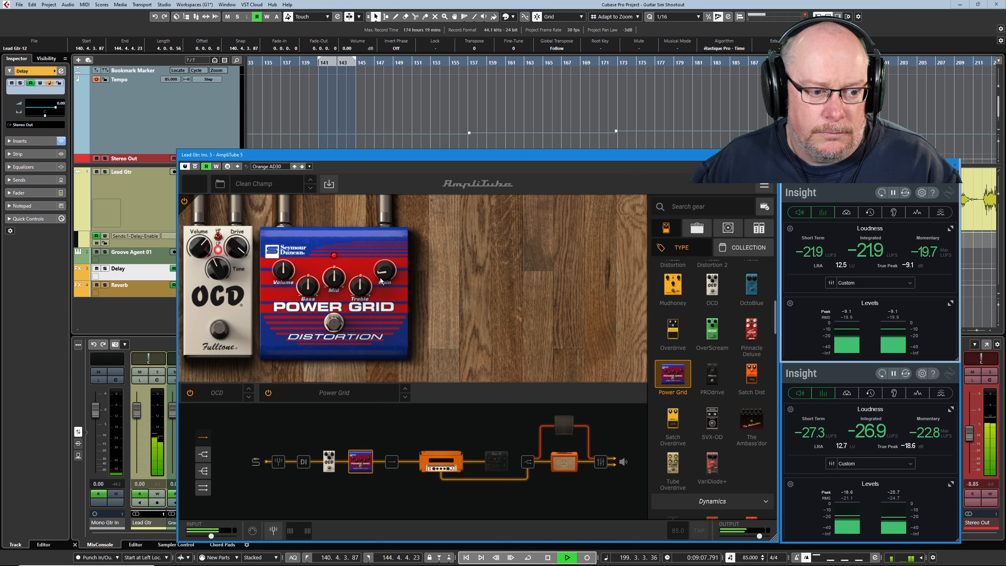
mouse_move(383, 279)
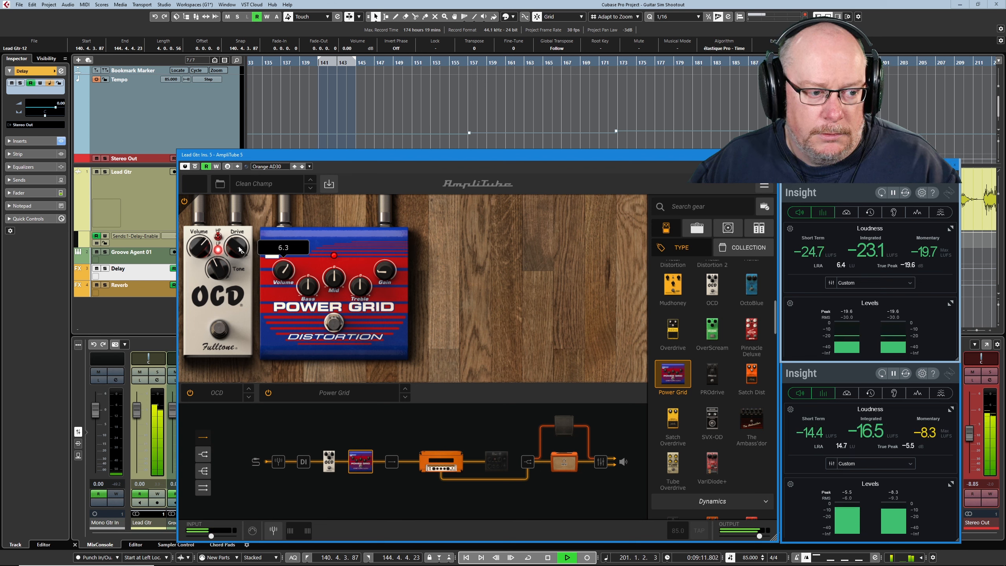
left_click(235, 266)
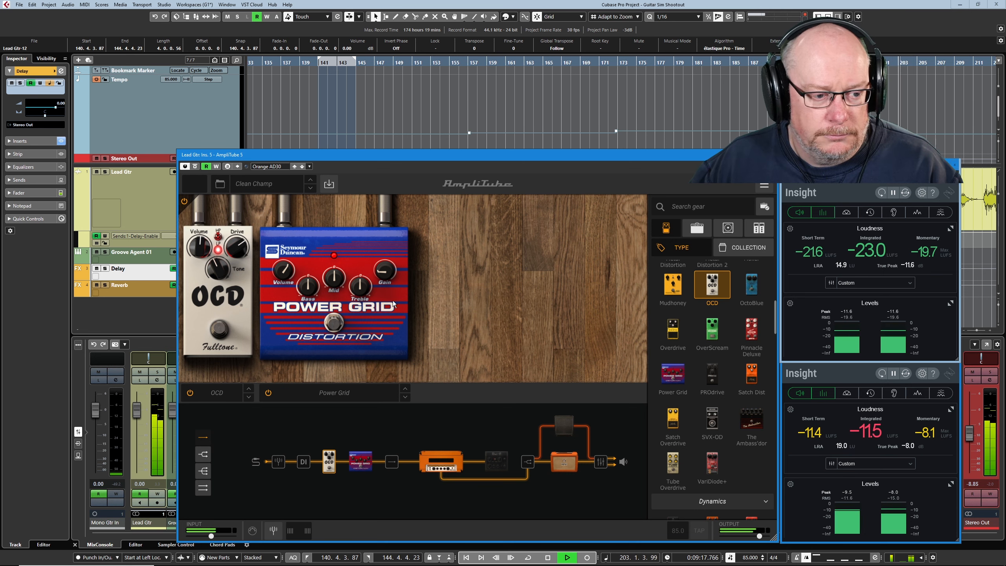
left_click_drag(362, 290, 352, 242)
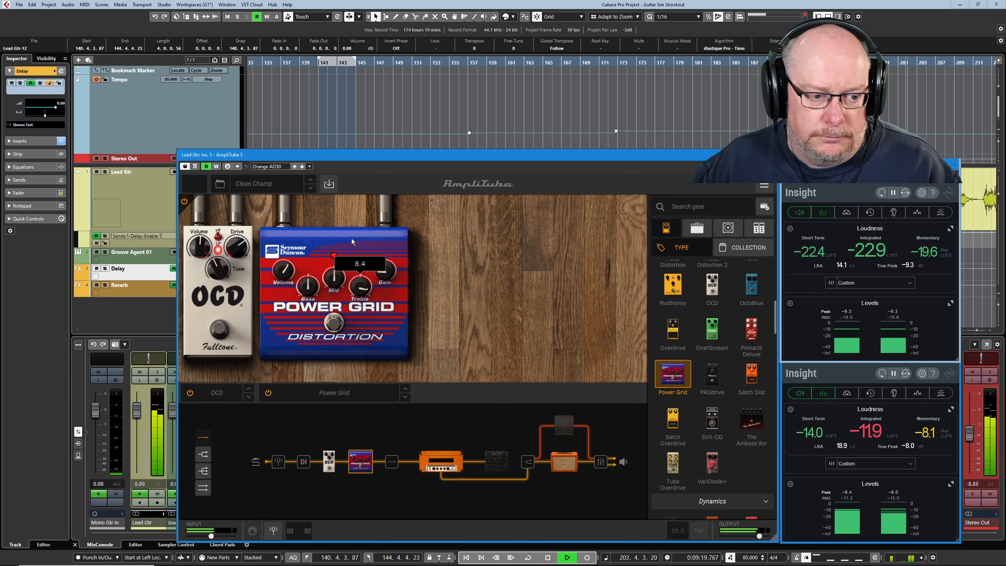